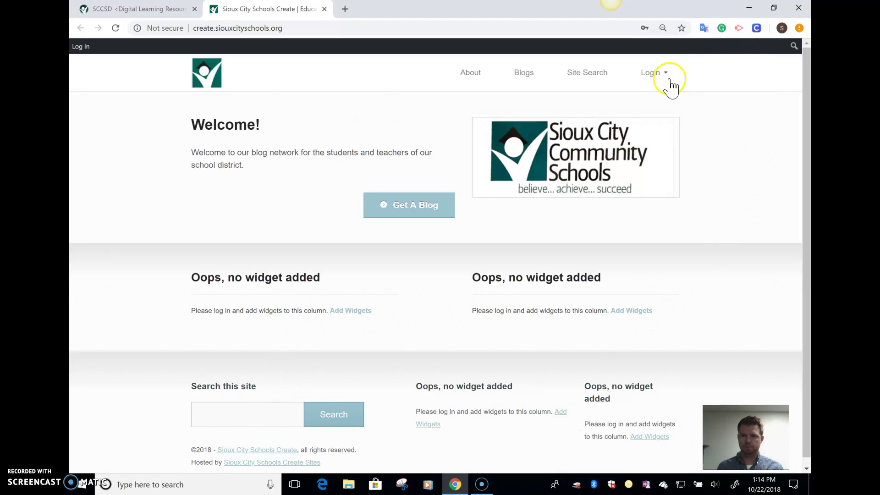
# Log in to the Sioux City Schools Create blog network with the saved account credentials.
pyautogui.click(655, 75)
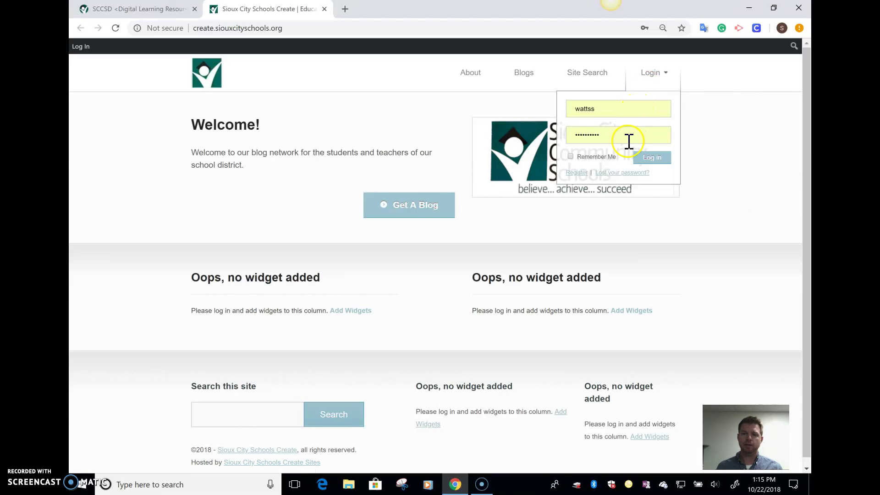
pyautogui.click(626, 106)
pyautogui.click(651, 158)
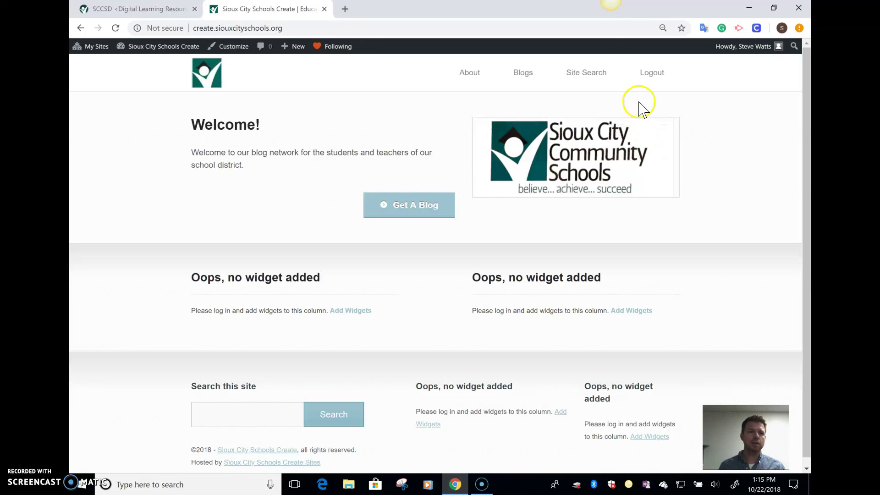
# Go to the account's My Sites overview and start adding a new site.
pyautogui.moveTo(98, 50)
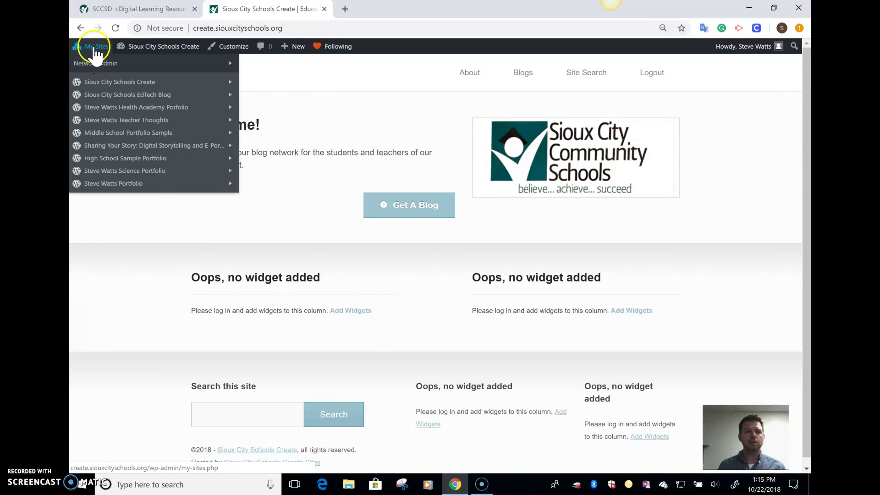
pyautogui.click(99, 54)
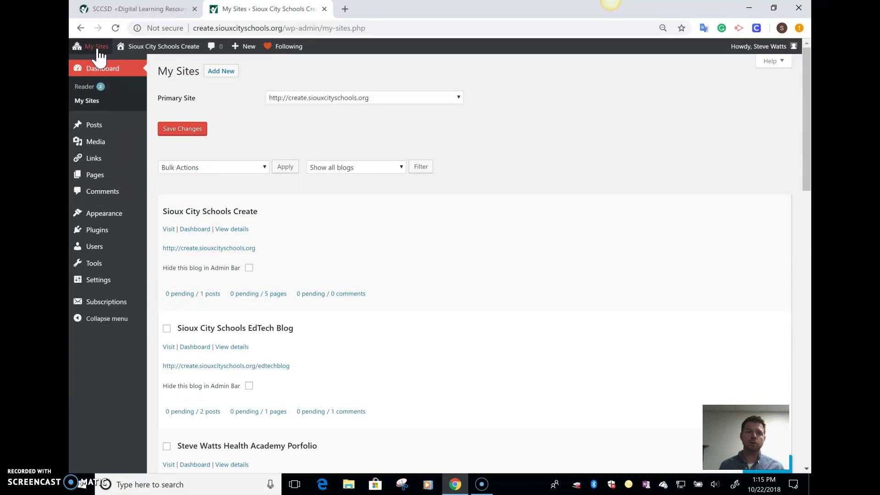
pyautogui.click(222, 73)
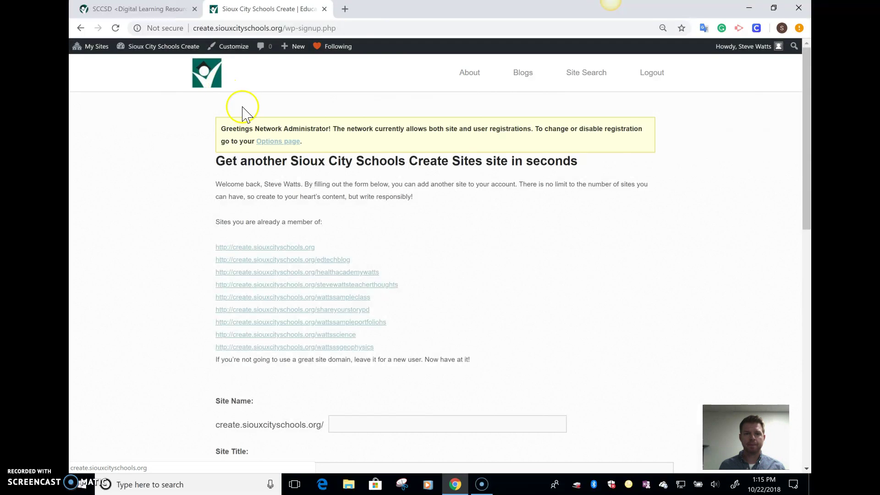
# Enter the new site's name as the owner's username followed by "academicportfolio", all as one word.
pyautogui.scroll(-4, 606, 252)
pyautogui.scroll(-3, 605, 252)
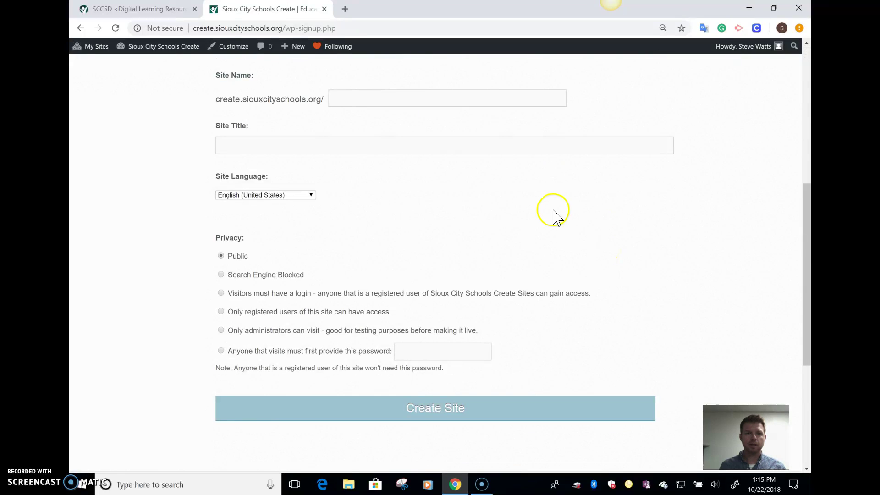
pyautogui.click(372, 104)
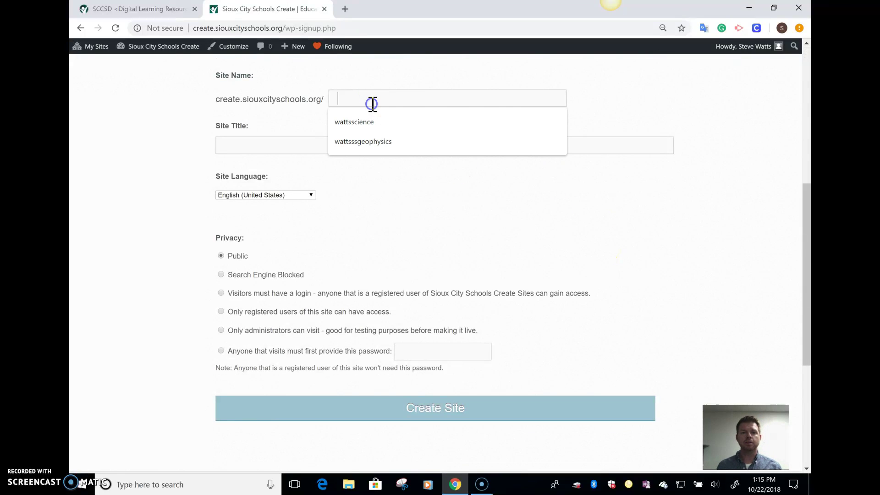
pyautogui.click(696, 112)
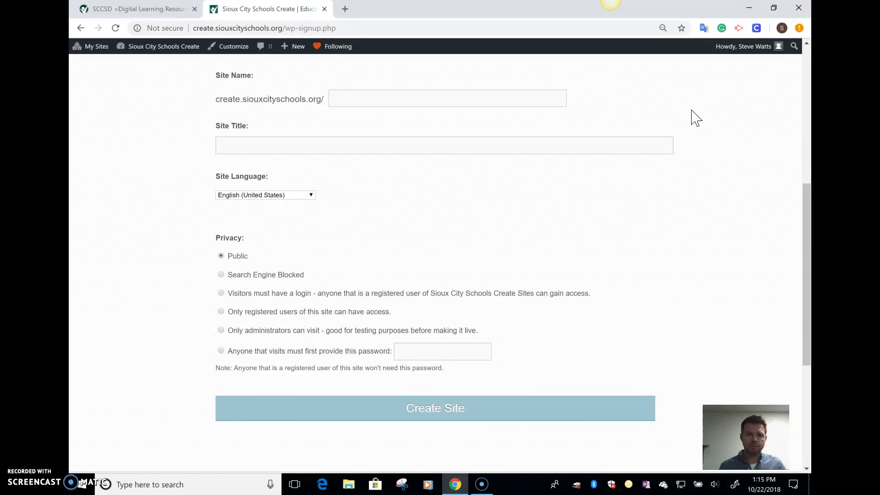
pyautogui.click(534, 101)
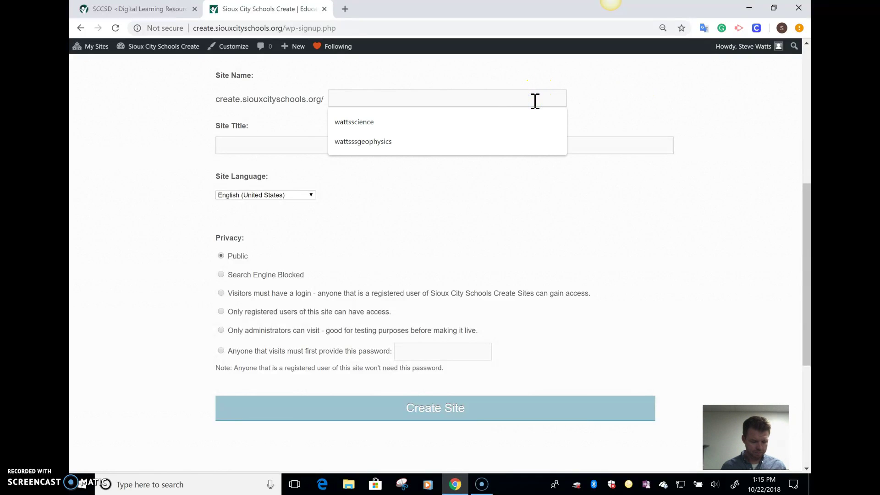
pyautogui.write('wattss')
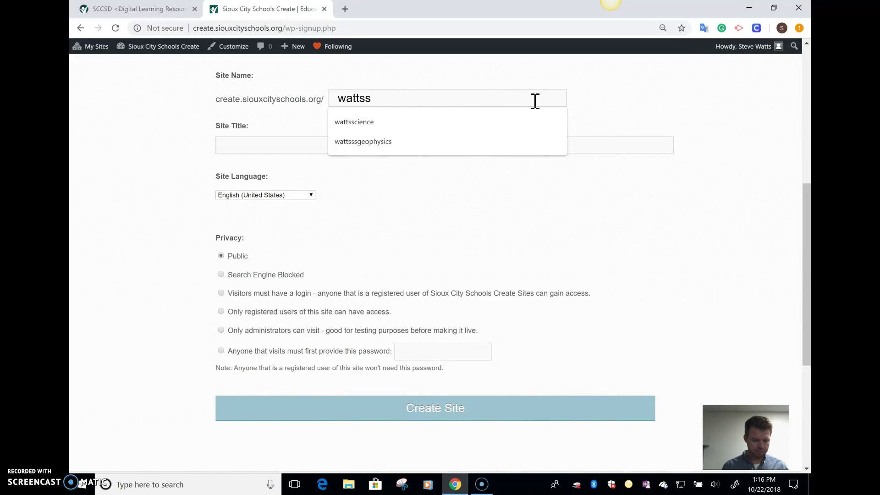
pyautogui.press('BackSpace')
pyautogui.write('academic')
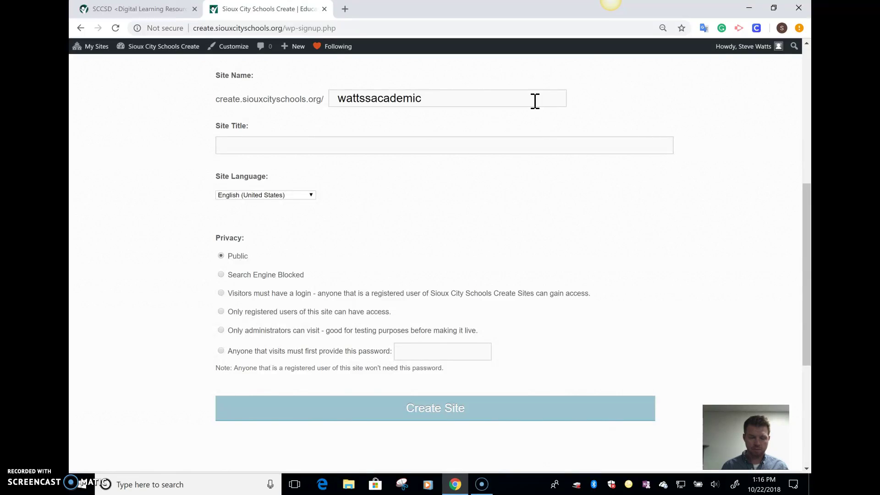
pyautogui.write('portfolio')
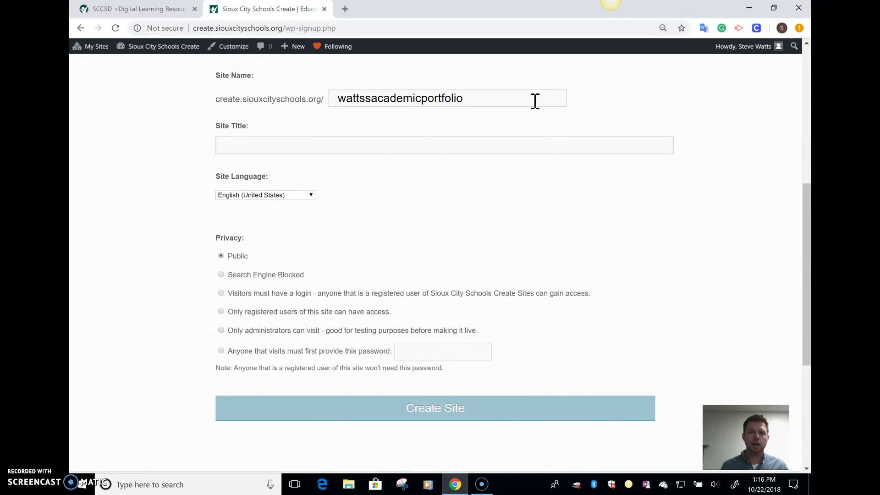
# Set the site title to the owner's full name followed by "Academic Portfolio".
pyautogui.click(328, 144)
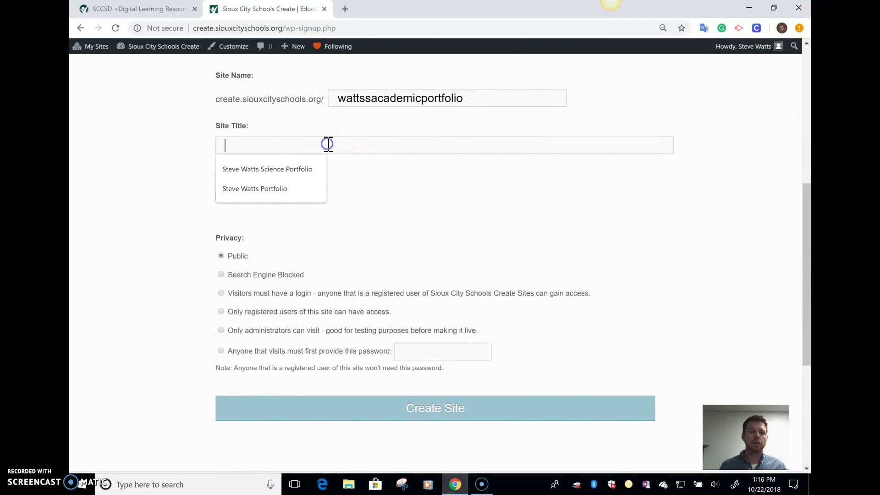
pyautogui.write('Steve Watts')
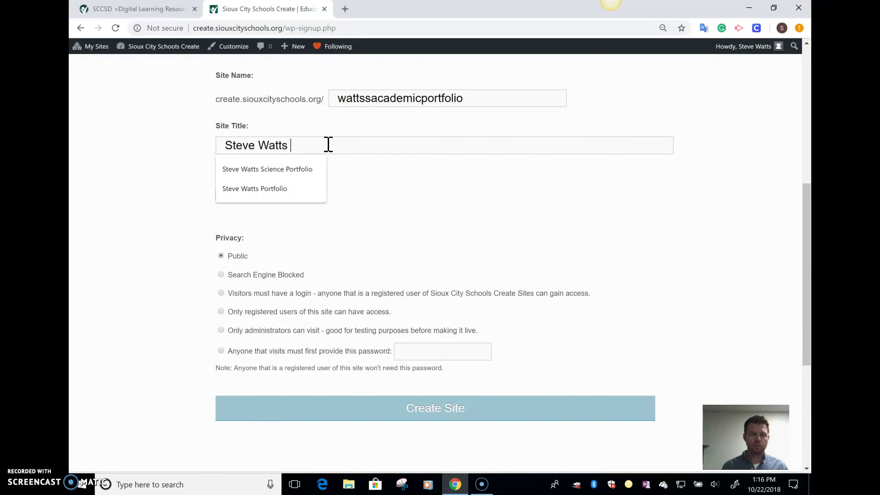
pyautogui.write(' Academic Portfoio')
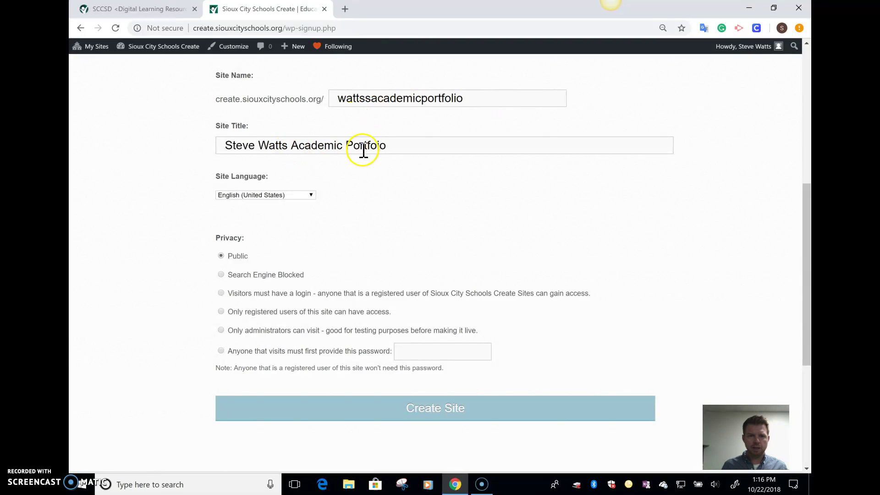
pyautogui.click(376, 146)
pyautogui.write('l')
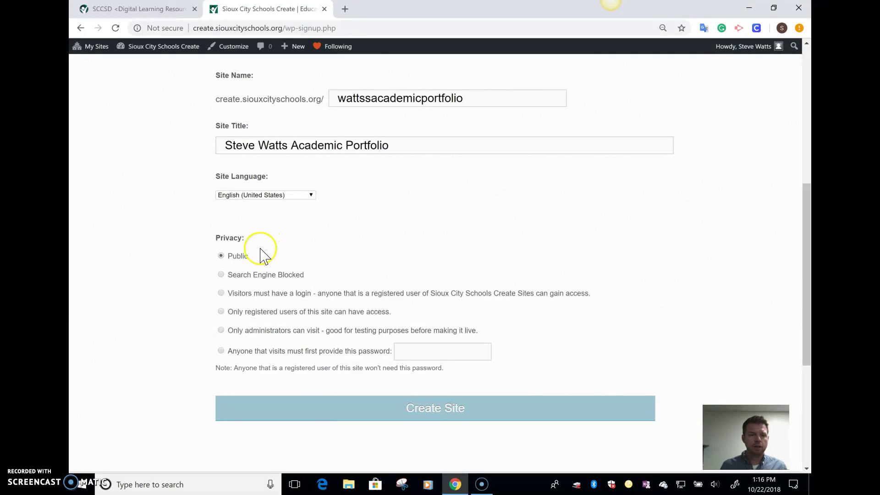
# Set the site's privacy to Search Engine Blocked and create the site.
pyautogui.click(221, 275)
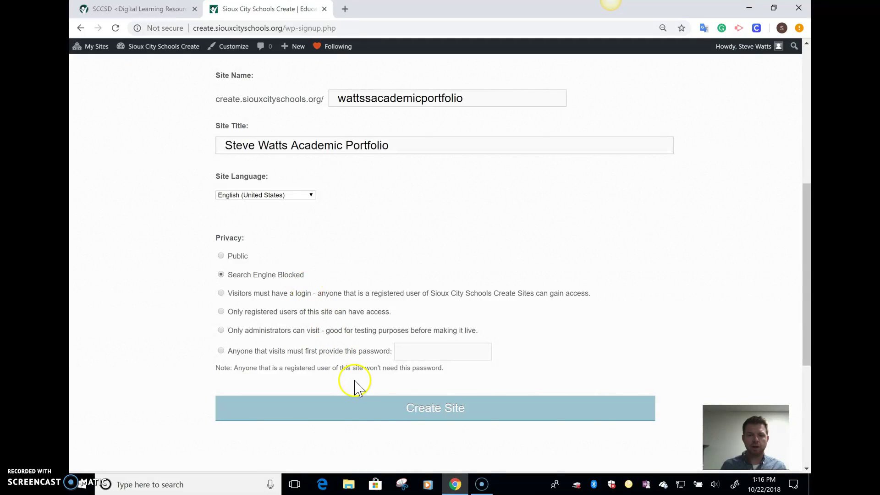
pyautogui.click(422, 418)
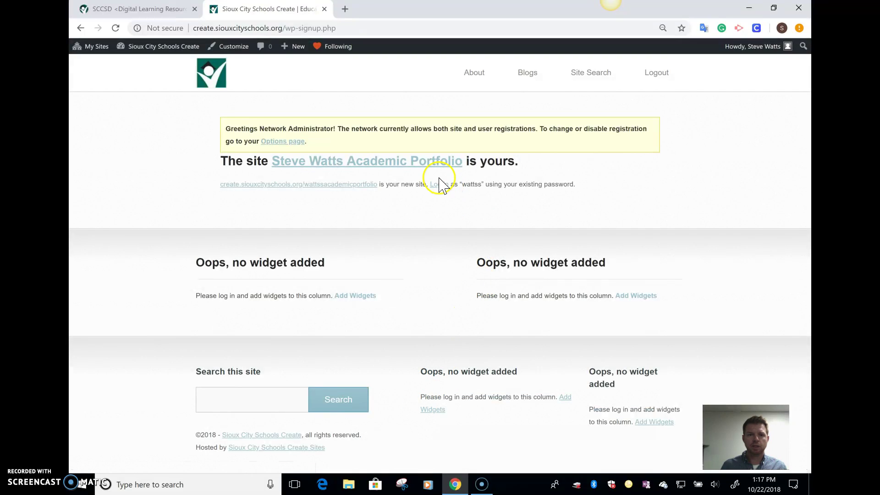
# Visit the newly created portfolio site and go to its dashboard.
pyautogui.click(370, 163)
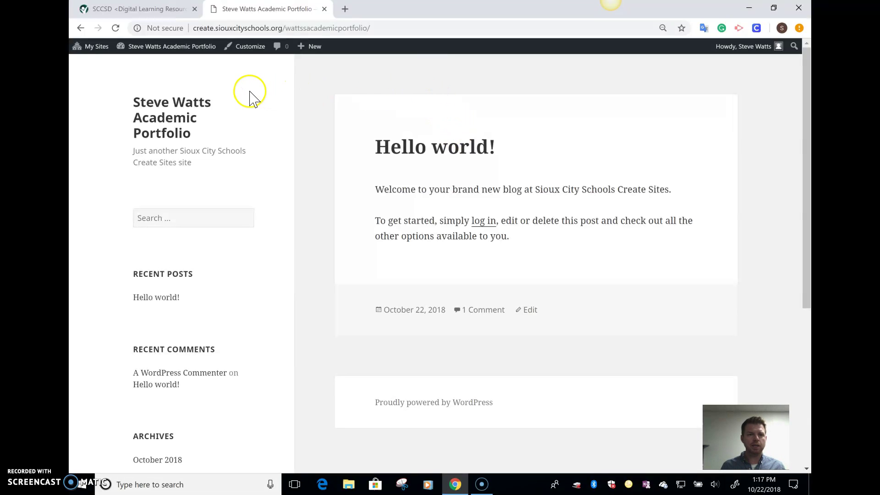
pyautogui.moveTo(197, 52)
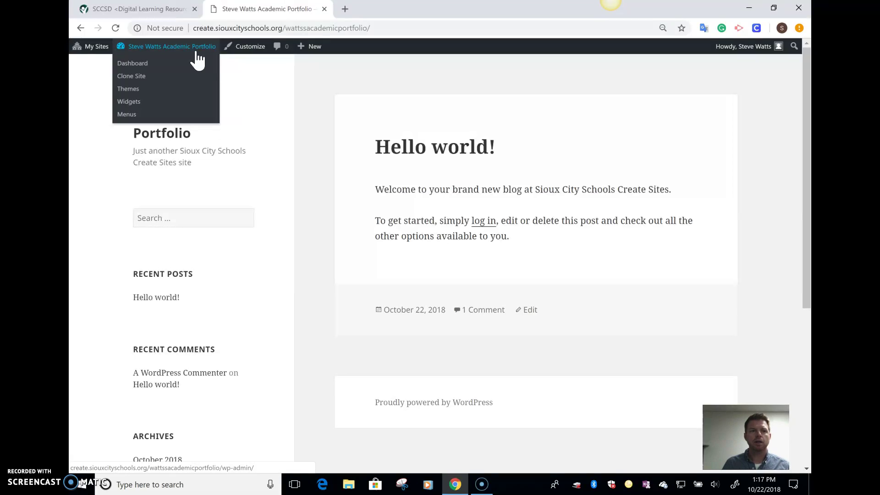
pyautogui.click(145, 70)
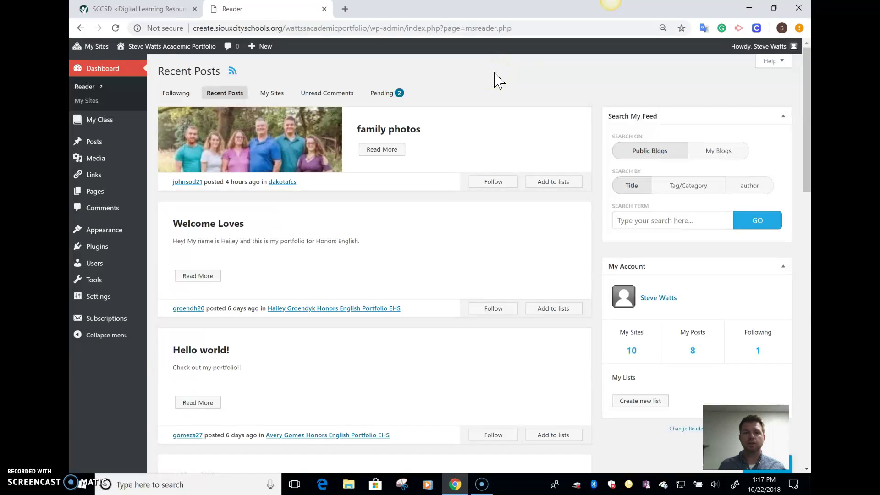
# Move the default Sample Page to the trash from the site's list of pages.
pyautogui.scroll(-2, 498, 82)
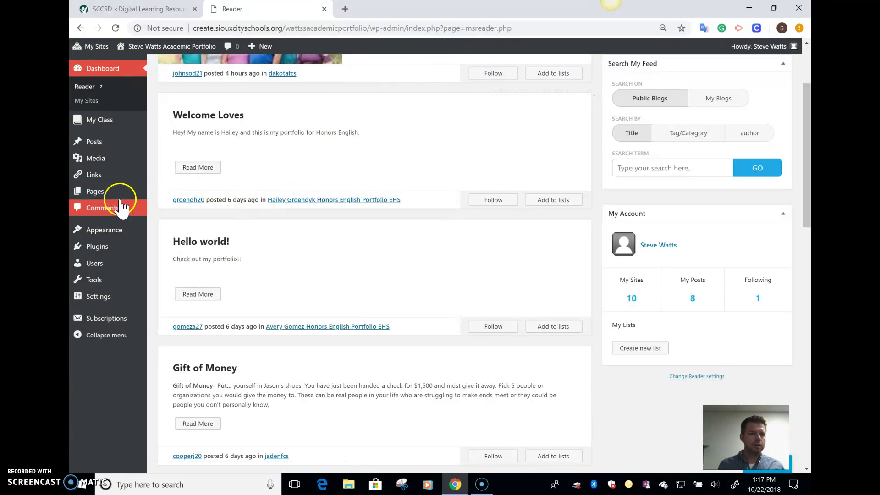
pyautogui.moveTo(124, 51)
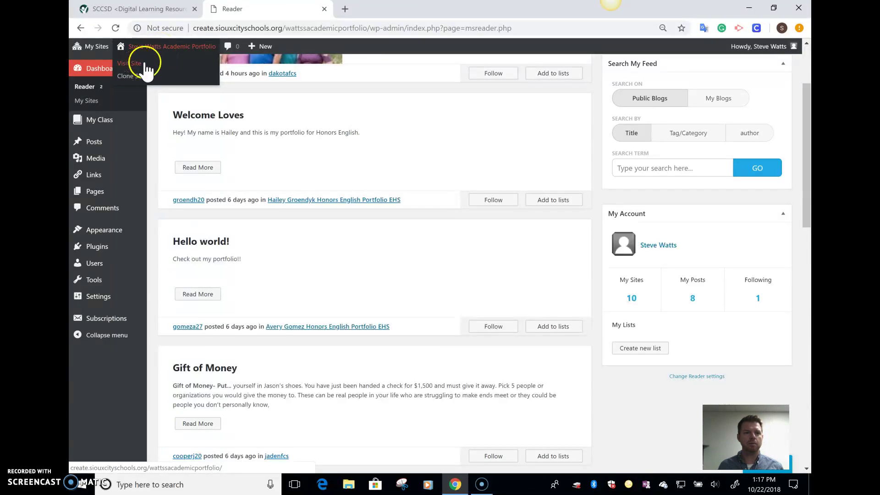
pyautogui.click(91, 194)
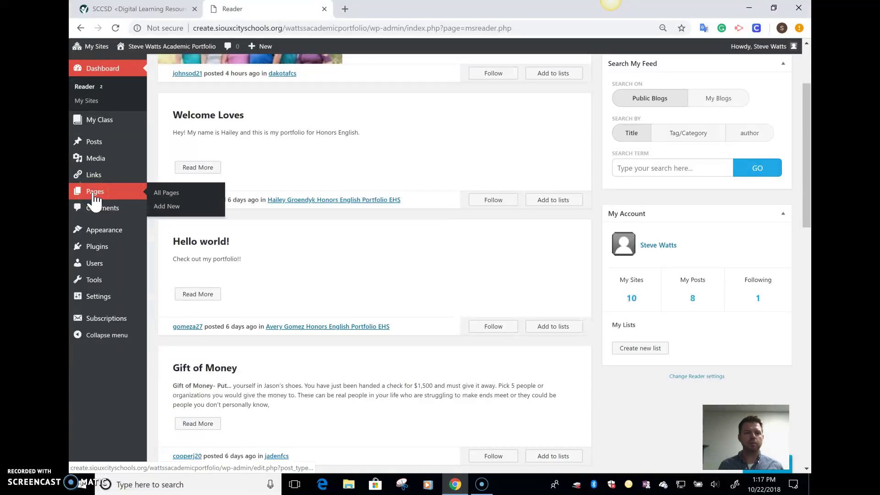
pyautogui.click(115, 194)
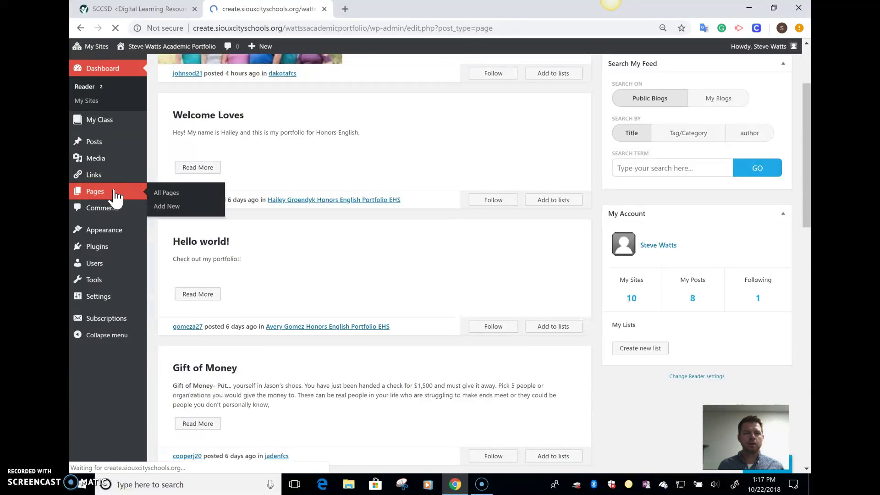
pyautogui.moveTo(168, 147)
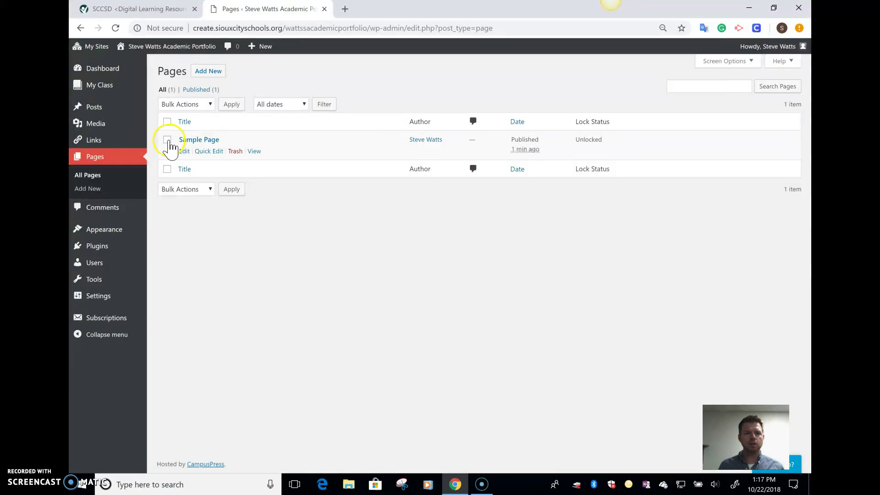
pyautogui.click(237, 152)
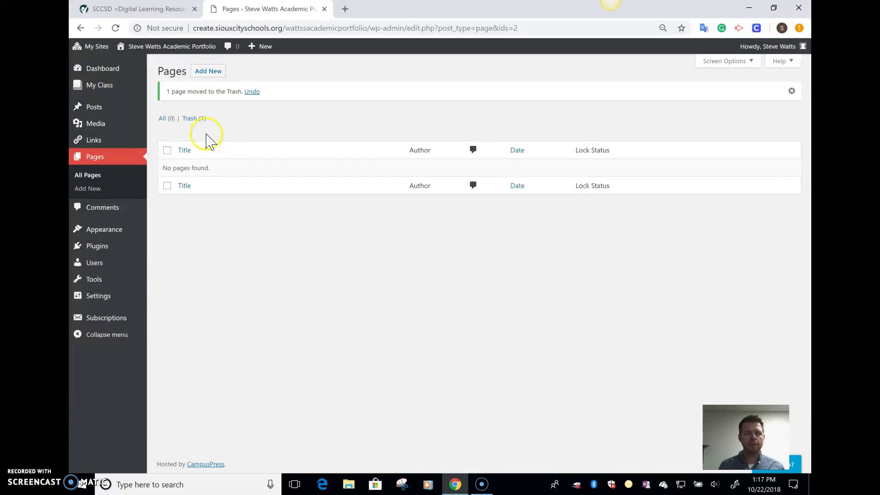
# Create and publish two new blank pages titled "9th Grade" and "10th Grade".
pyautogui.click(219, 78)
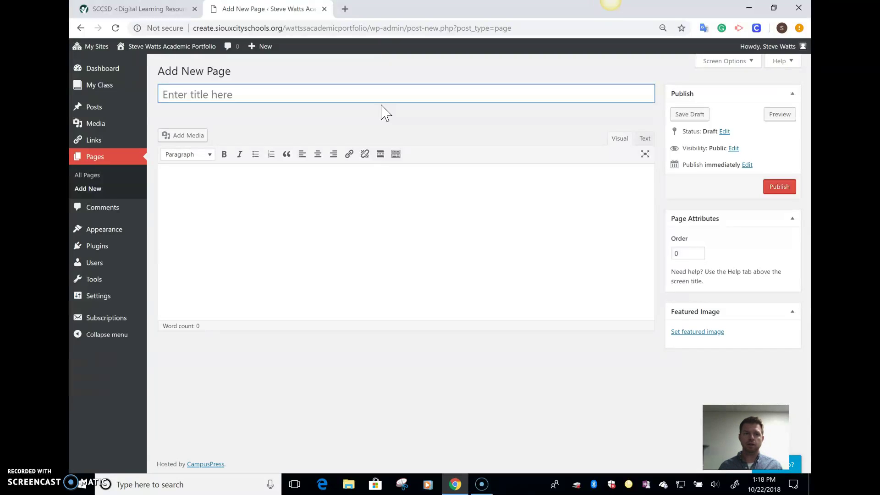
pyautogui.write('9th Grade')
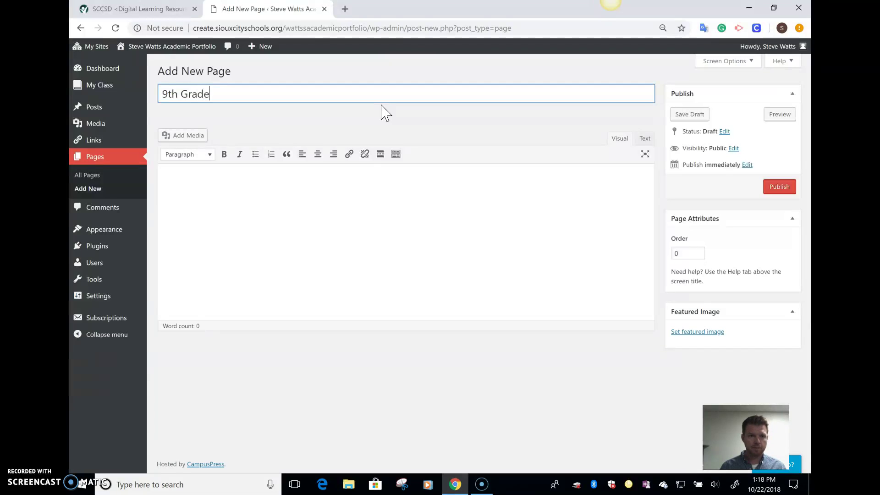
pyautogui.click(782, 189)
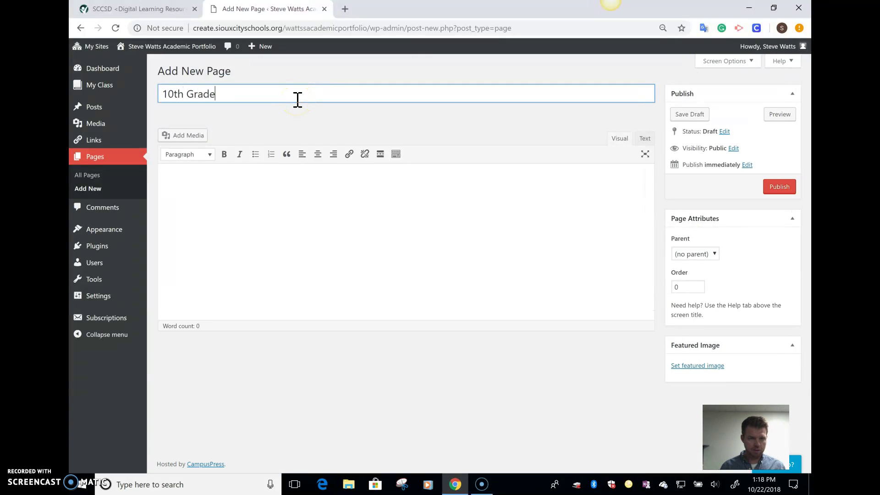
pyautogui.click(780, 186)
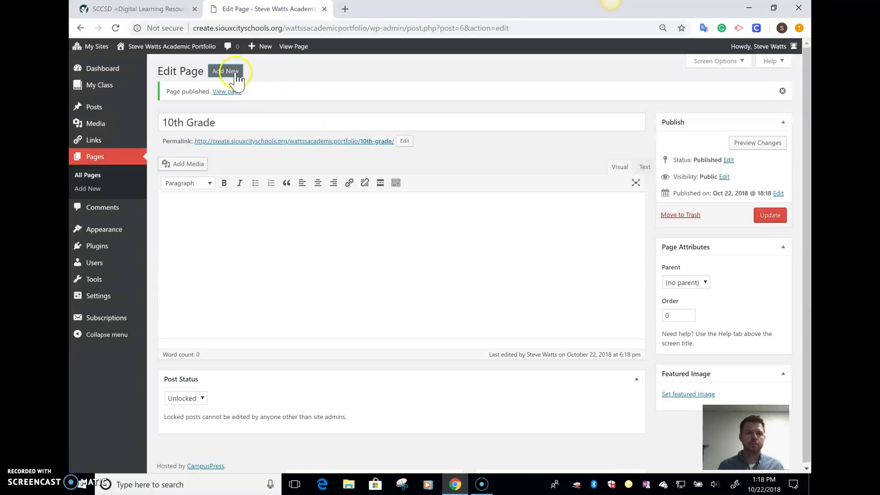
# Create and publish another blank page titled "11th Grade".
pyautogui.click(234, 72)
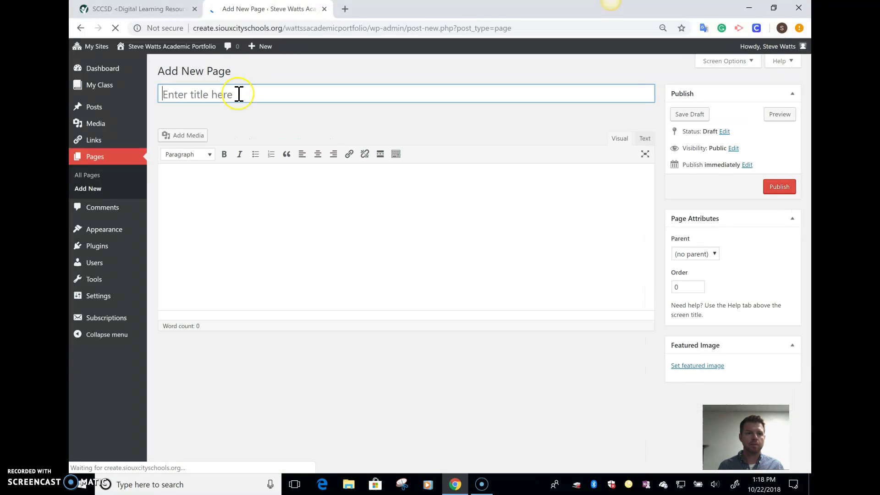
pyautogui.write('11th Grade')
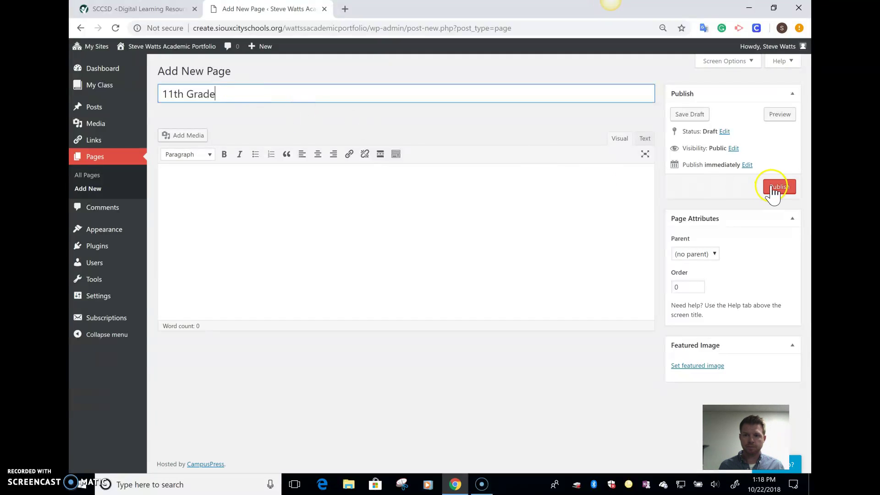
pyautogui.click(773, 188)
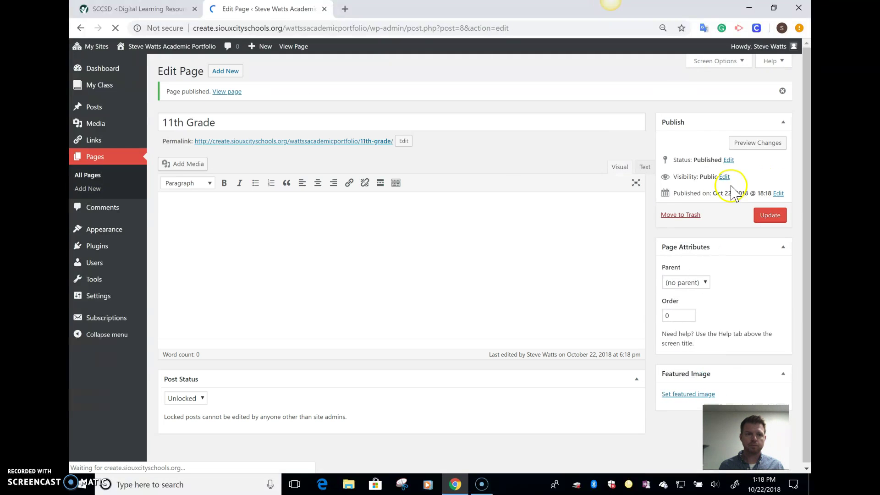
# Create and publish another blank page titled "12th Grade".
pyautogui.click(223, 73)
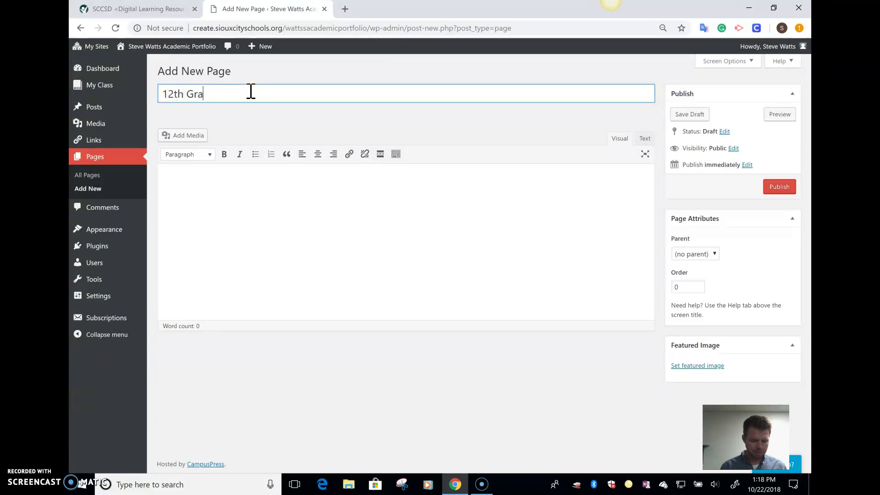
pyautogui.write('e')
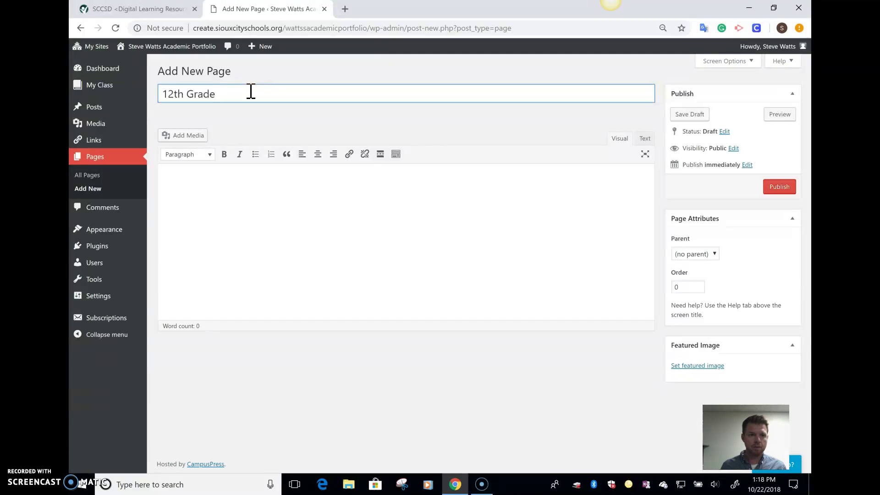
pyautogui.click(787, 189)
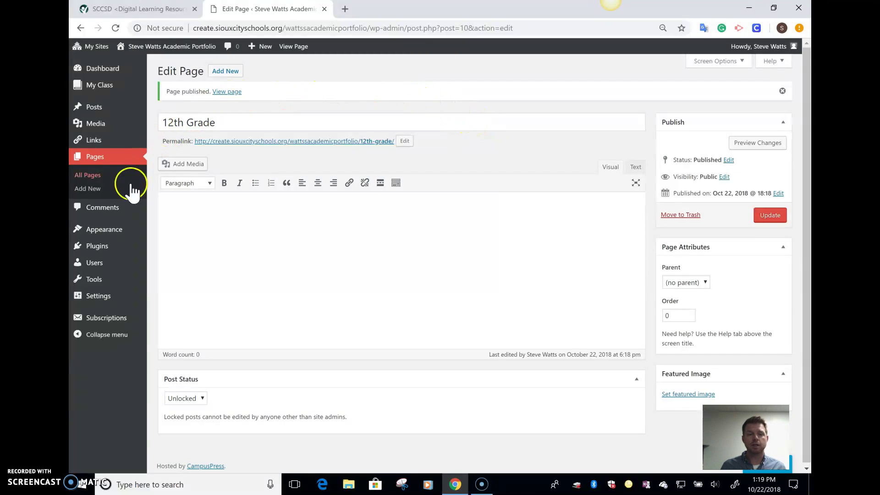
# Browse the available site themes and activate the Adelle theme.
pyautogui.moveTo(122, 238)
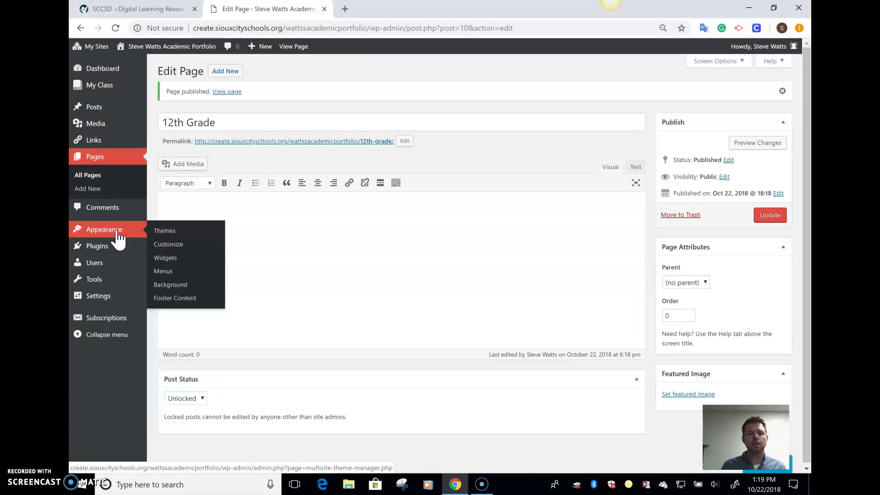
pyautogui.click(170, 233)
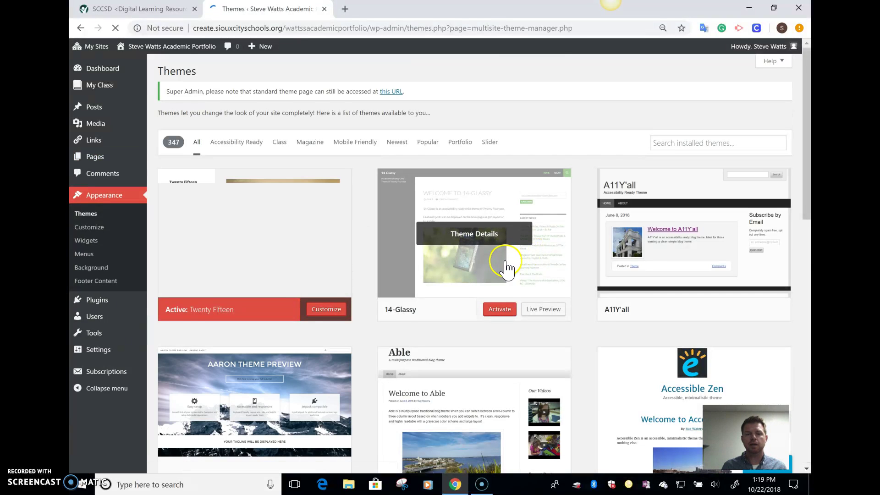
pyautogui.scroll(-1, 507, 268)
pyautogui.scroll(-4, 507, 268)
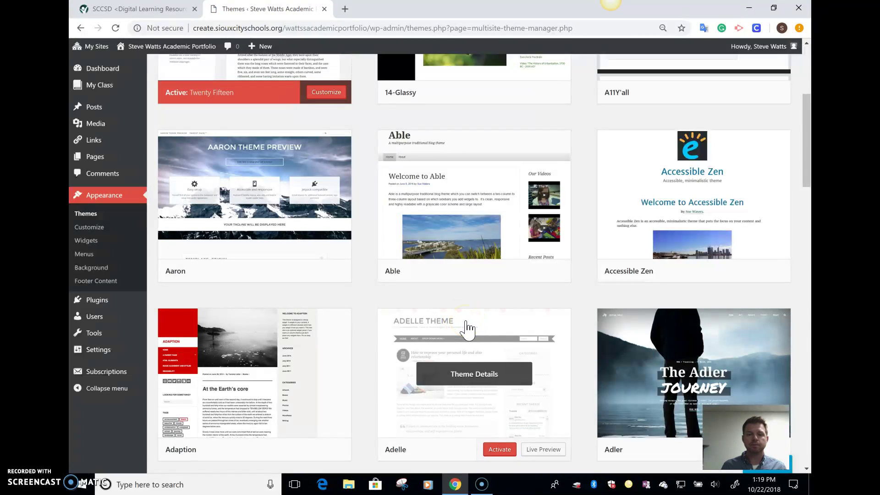
pyautogui.click(501, 449)
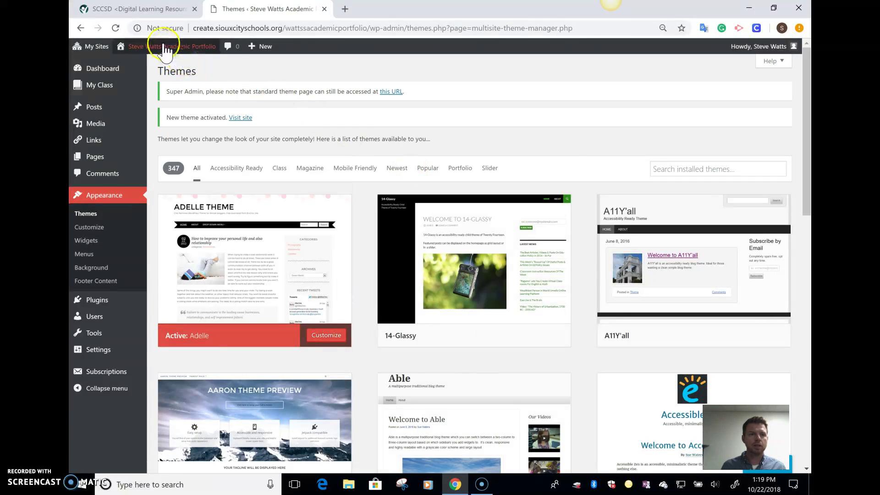
# Visit the portfolio site to examine the new theme and the order of the grade pages in its navigation.
pyautogui.moveTo(126, 45)
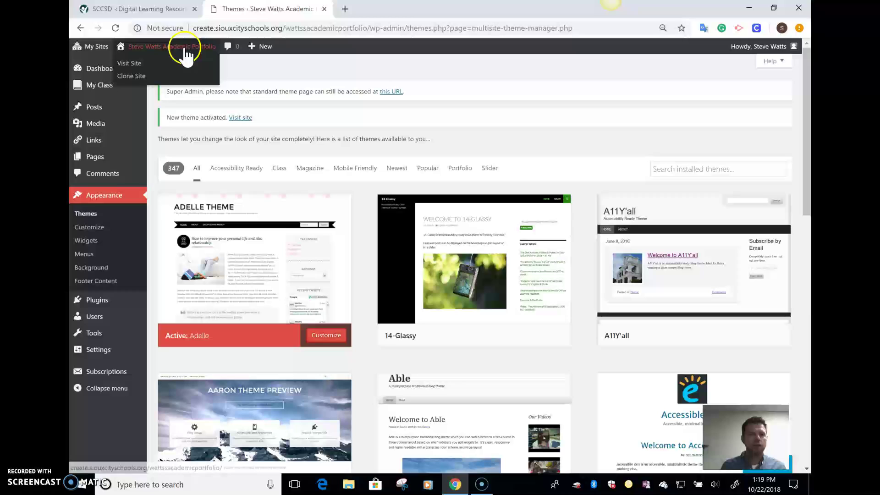
pyautogui.click(129, 66)
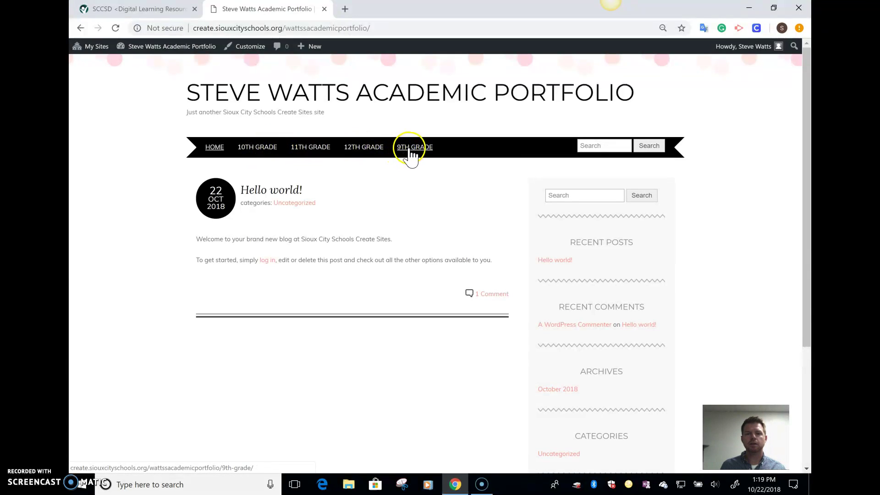
pyautogui.click(277, 156)
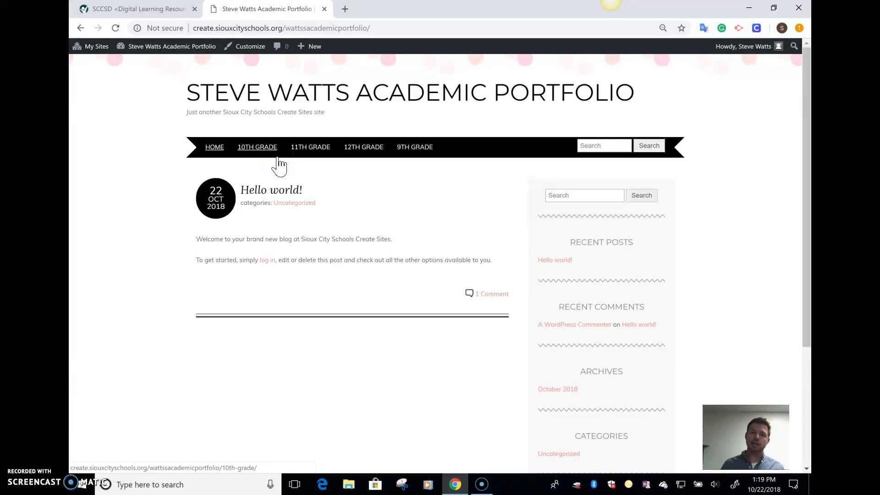
pyautogui.click(427, 154)
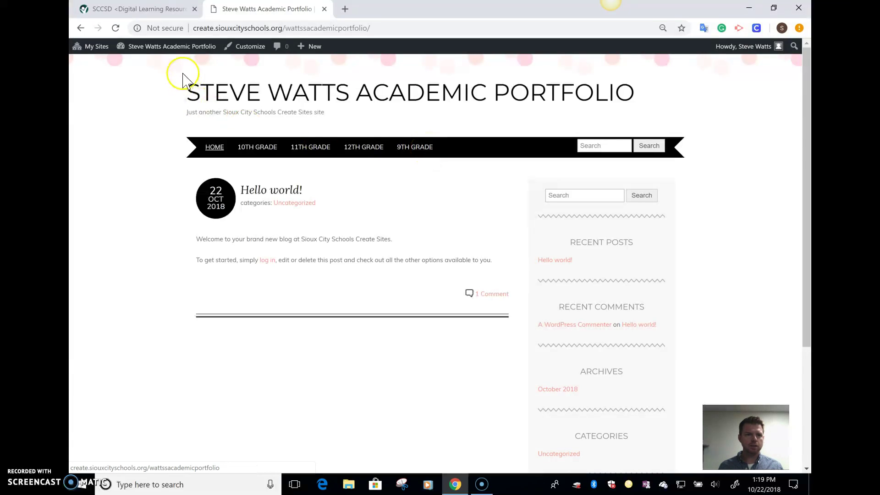
# Return to the dashboard's list of pages and set the 9th Grade page's order to 1 with Quick Edit.
pyautogui.click(174, 48)
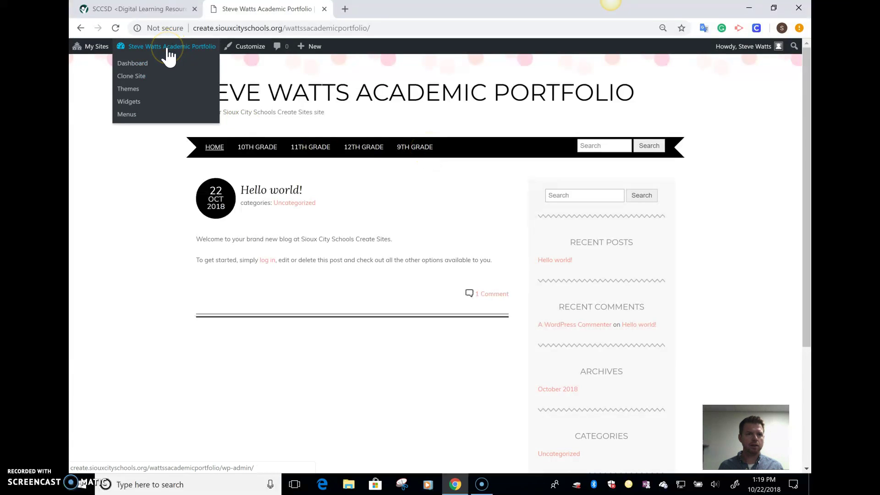
pyautogui.click(143, 65)
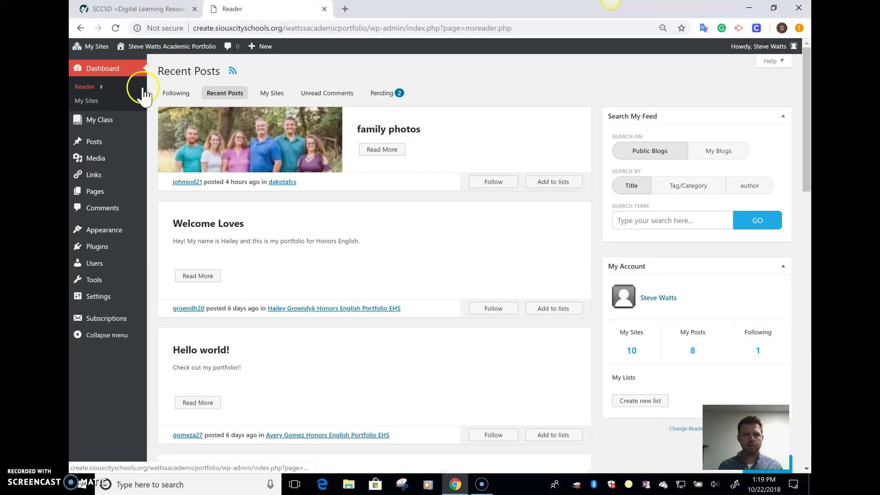
pyautogui.click(106, 279)
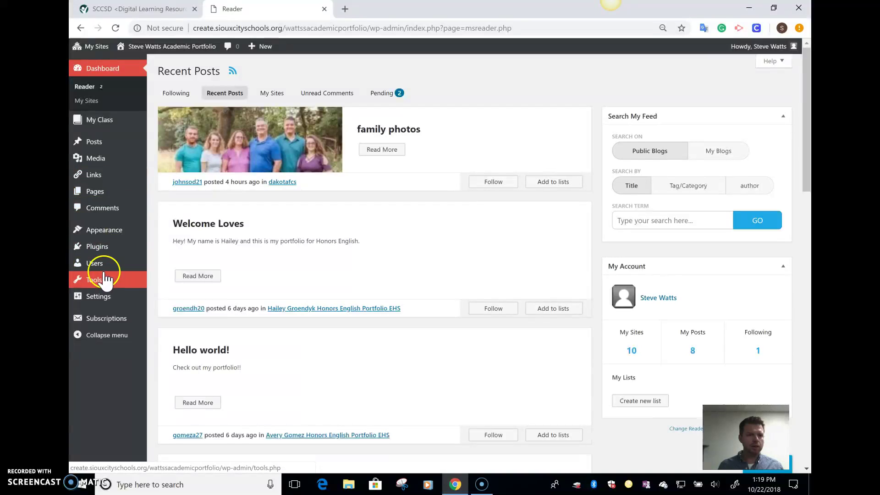
pyautogui.click(100, 191)
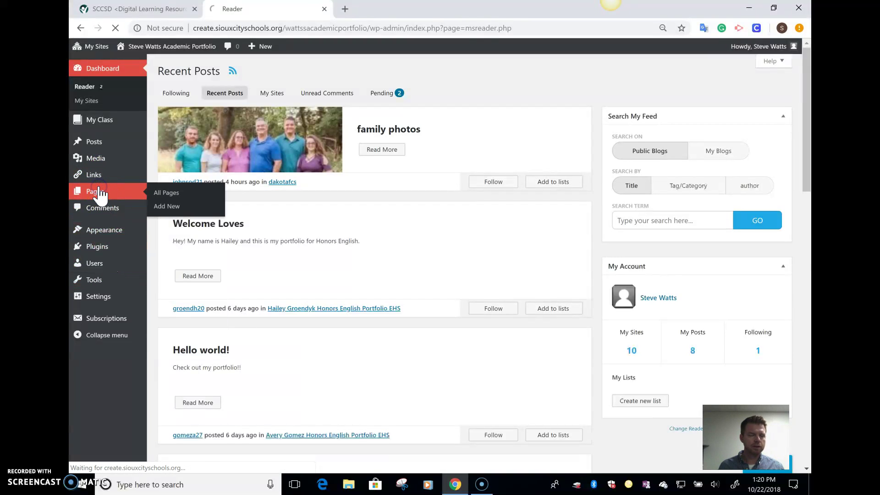
pyautogui.moveTo(222, 233)
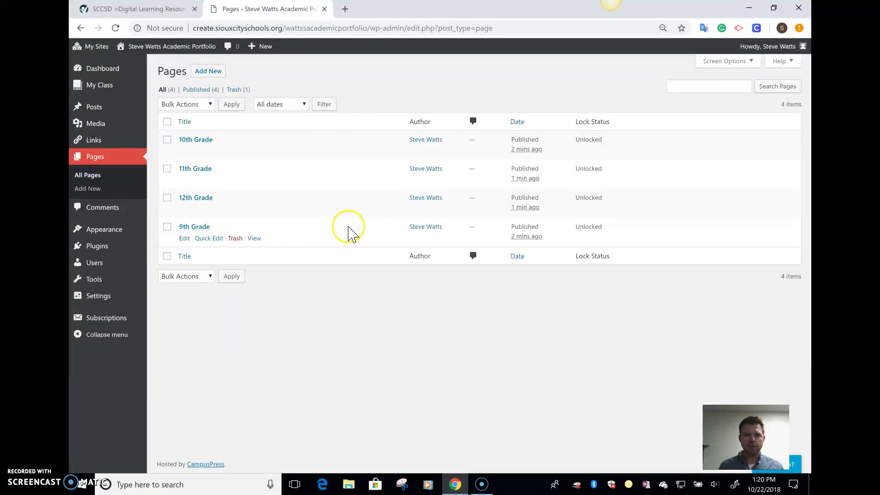
pyautogui.click(206, 239)
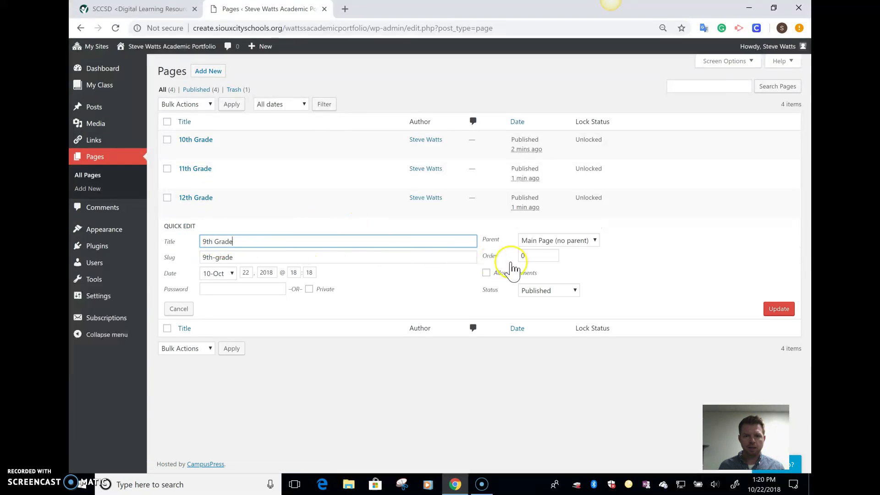
pyautogui.click(539, 258)
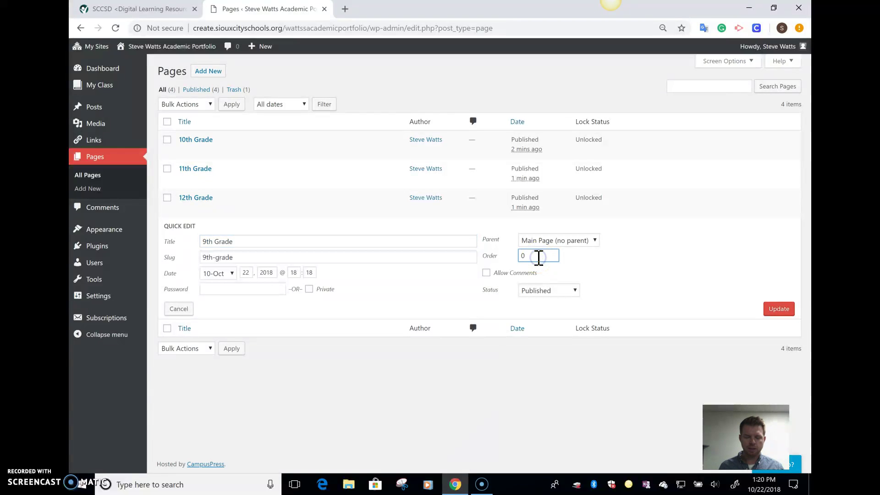
pyautogui.write('1')
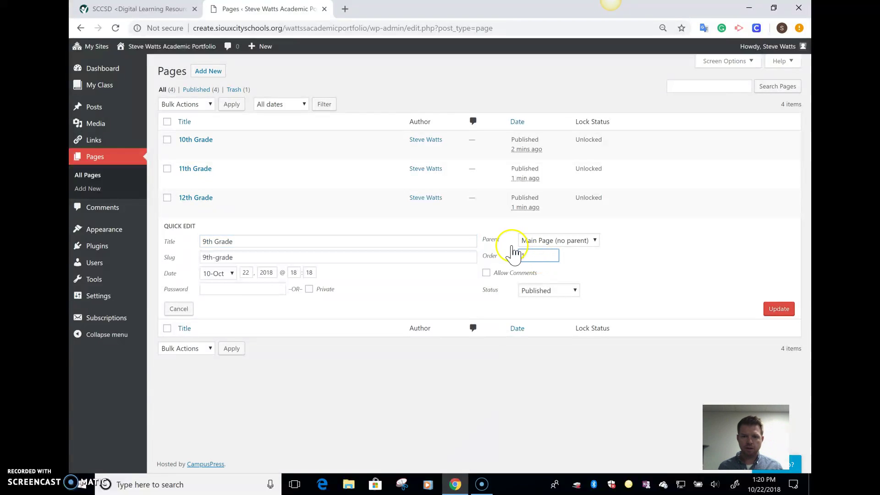
pyautogui.click(779, 309)
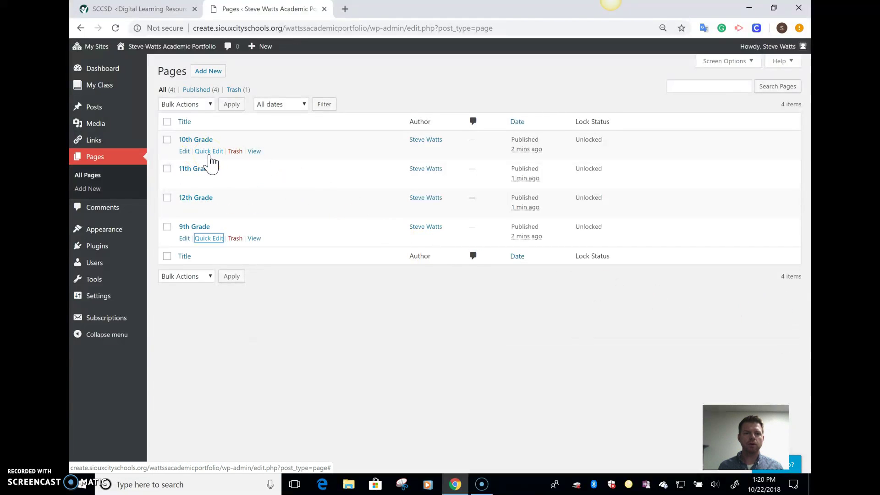
# Set the 10th Grade page's order to 2 with Quick Edit and save the change.
pyautogui.click(209, 152)
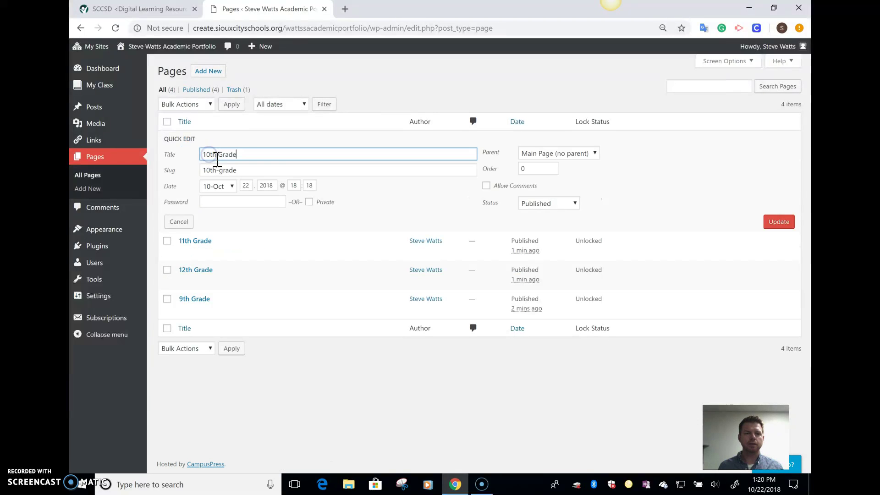
pyautogui.click(542, 168)
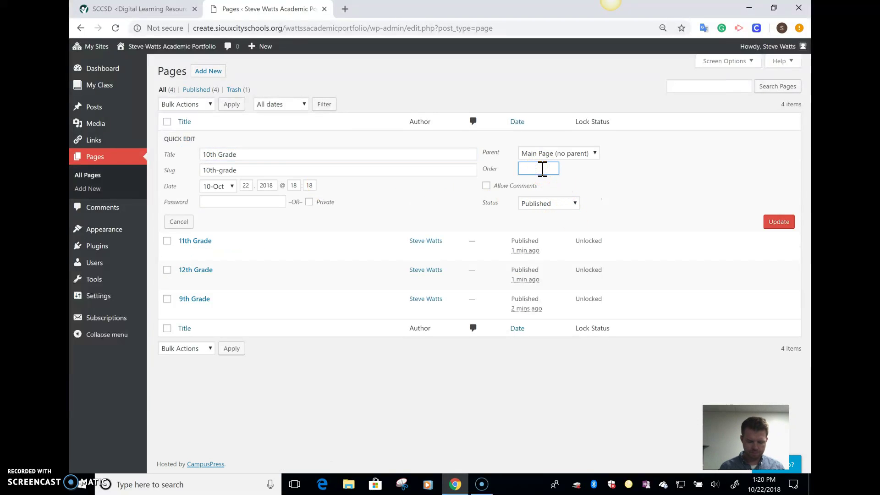
pyautogui.write('2')
pyautogui.click(779, 223)
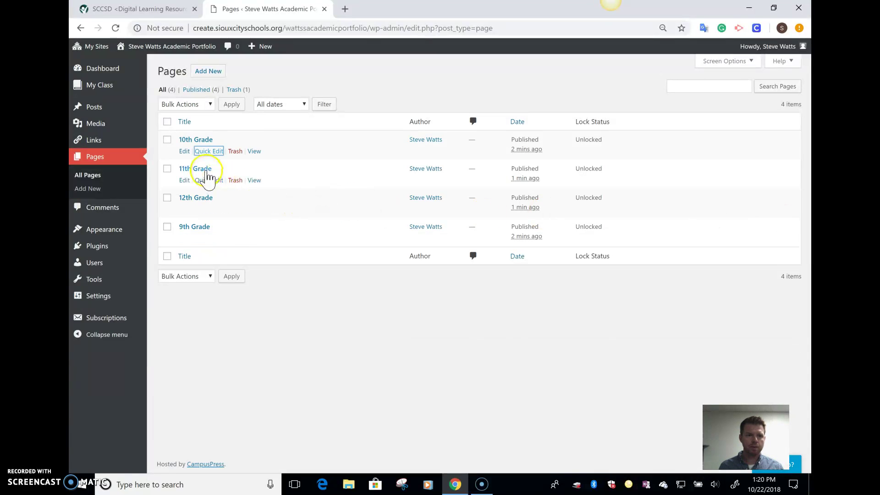
# Set the 11th Grade page's order to 3 with Quick Edit and save the change.
pyautogui.click(211, 181)
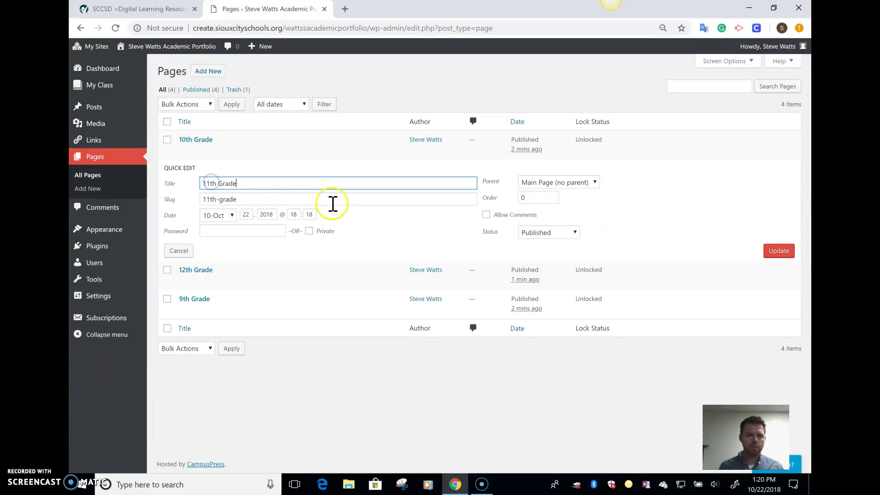
pyautogui.click(537, 197)
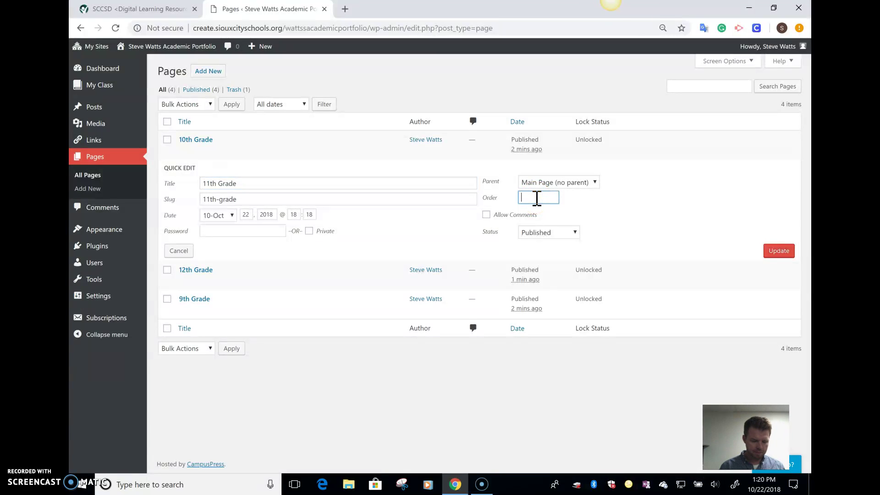
pyautogui.write('3')
pyautogui.click(782, 250)
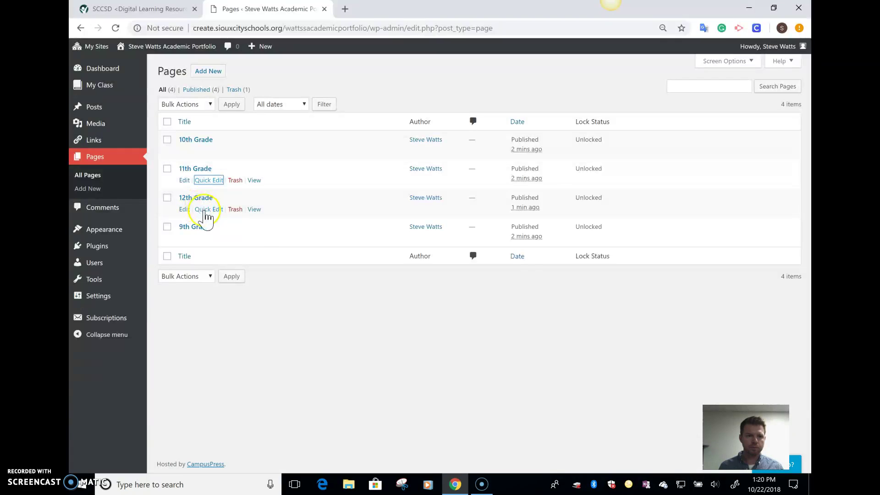
# Set the 12th Grade page's order to 4 with Quick Edit and save the change.
pyautogui.click(209, 208)
pyautogui.click(537, 227)
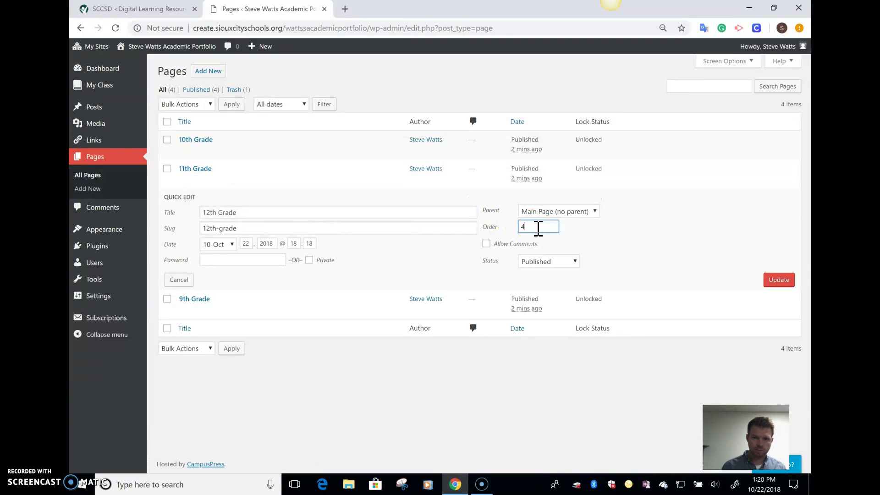
pyautogui.click(771, 280)
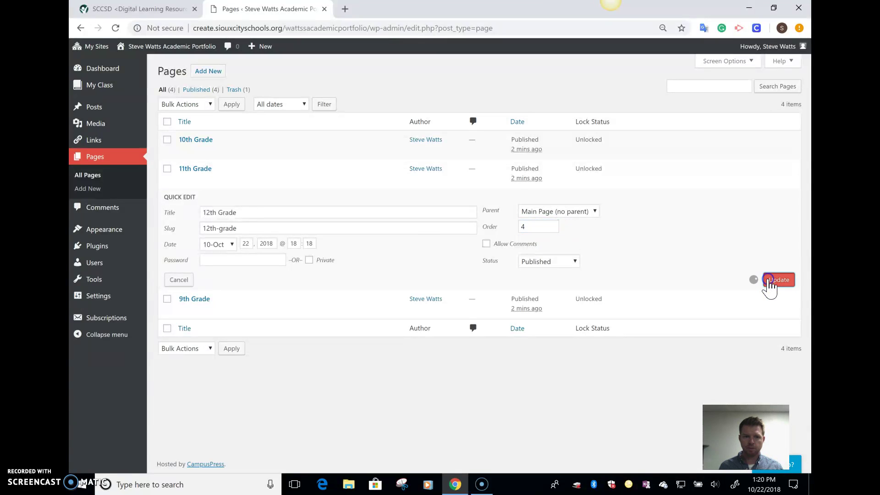
# Visit the site to check the order of the grade pages in its navigation and return to the dashboard.
pyautogui.moveTo(169, 56)
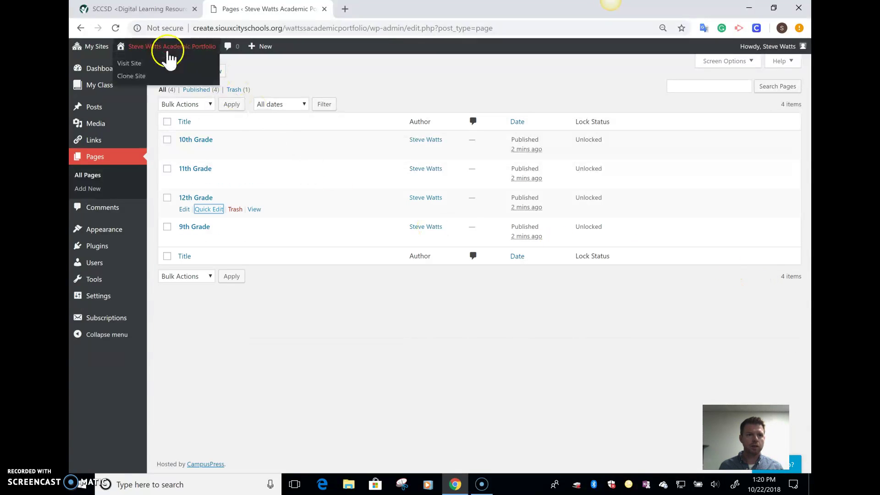
pyautogui.click(137, 64)
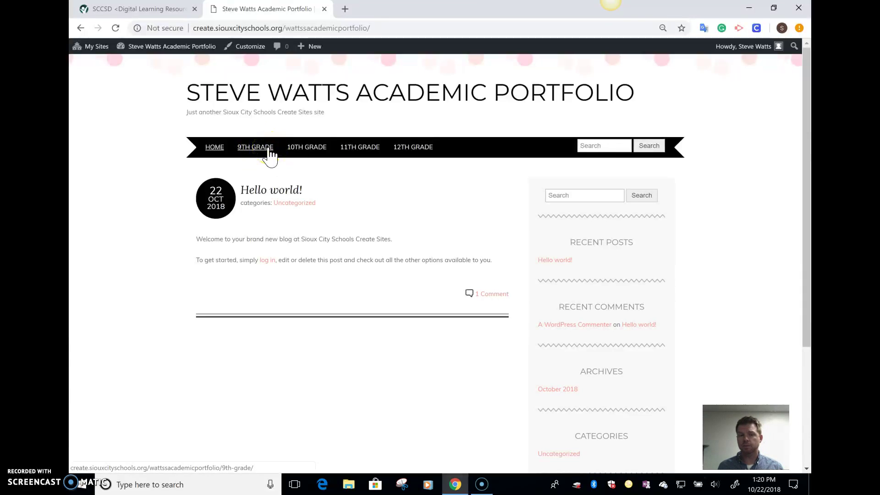
pyautogui.moveTo(147, 45)
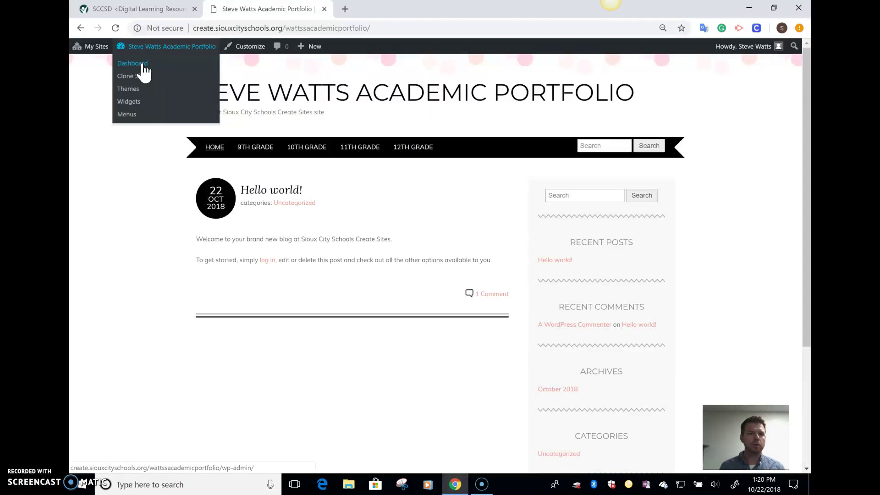
pyautogui.click(143, 65)
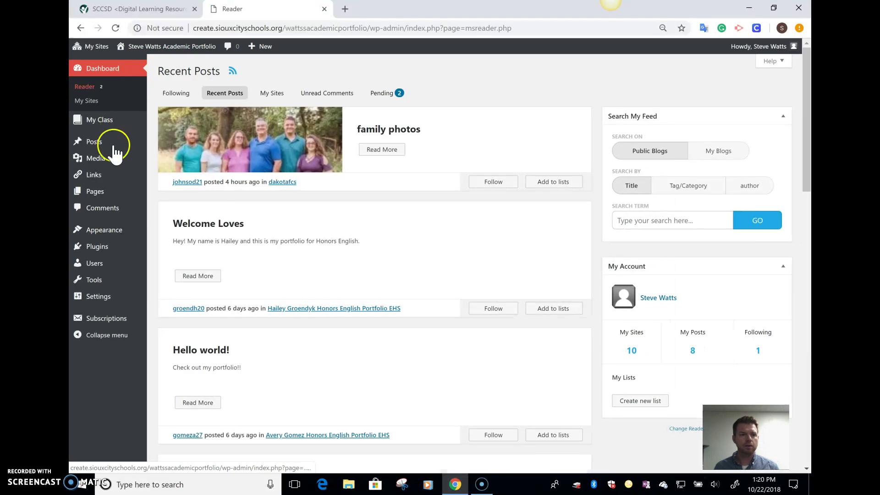
# Add a new page titled Biology with 9th Grade as its parent and publish it.
pyautogui.moveTo(96, 196)
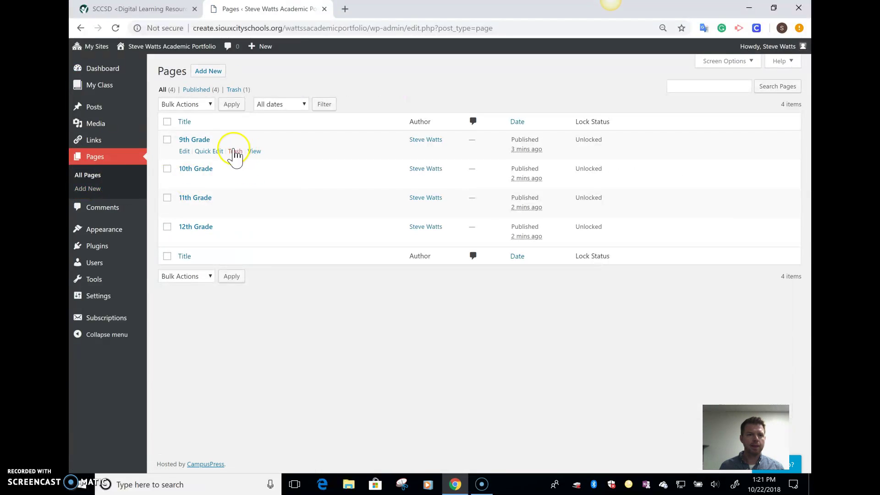
pyautogui.click(207, 74)
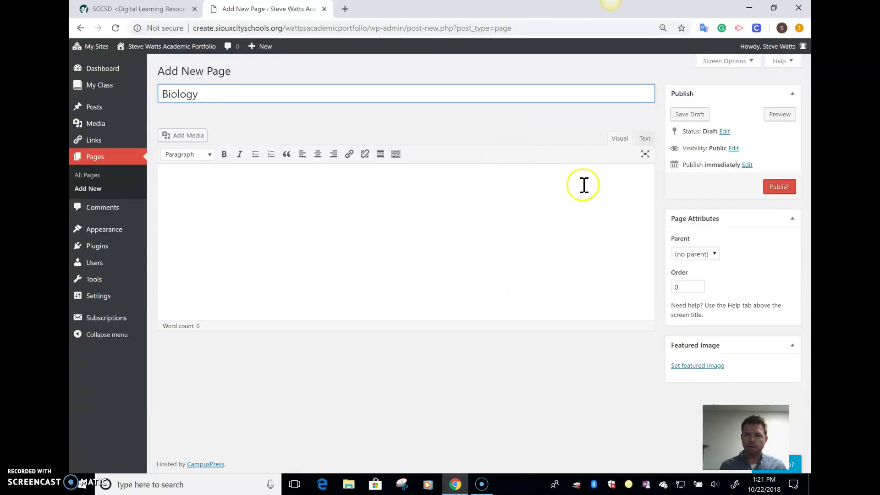
pyautogui.click(714, 263)
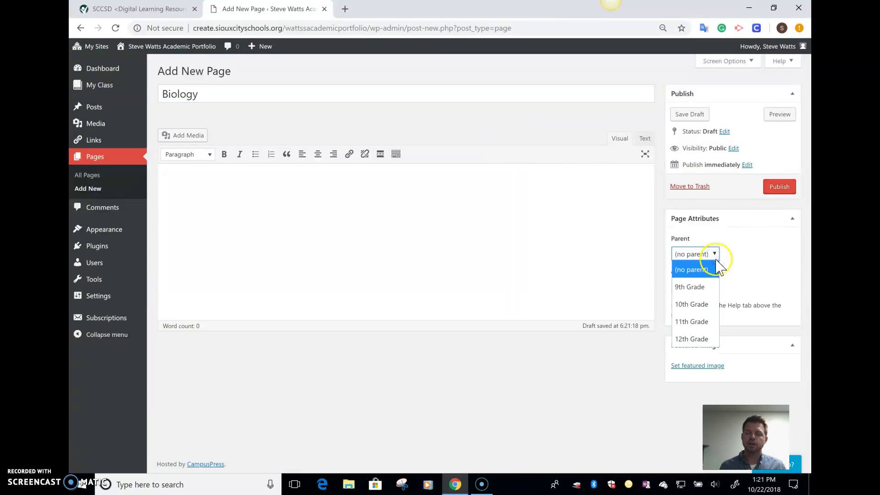
pyautogui.click(710, 286)
pyautogui.click(783, 193)
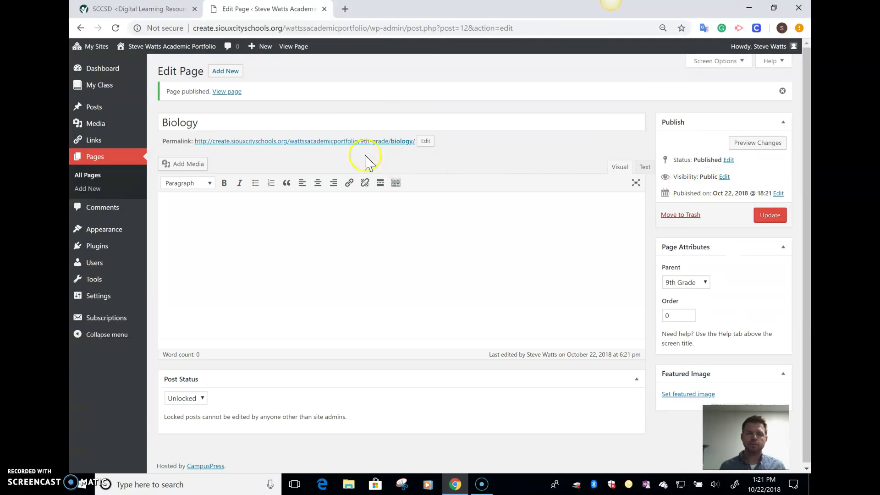
# Add a new page titled Algebra with 9th Grade as its parent and publish it.
pyautogui.click(223, 73)
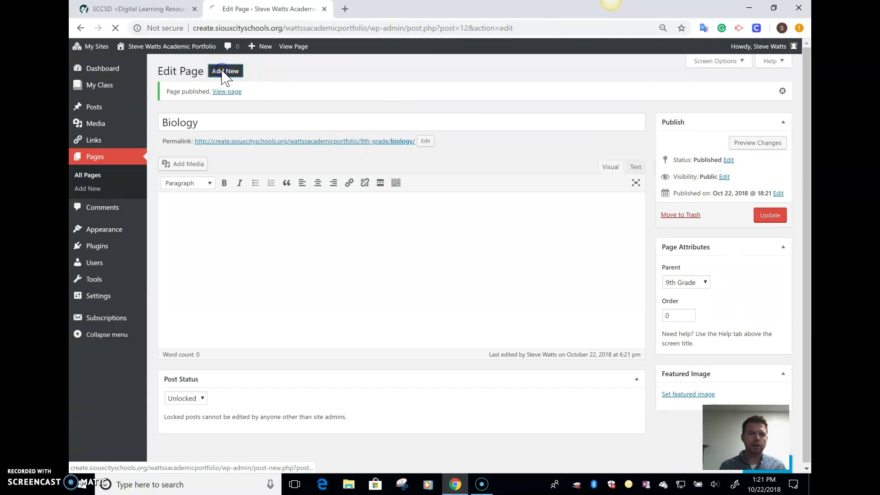
pyautogui.write('Algebra')
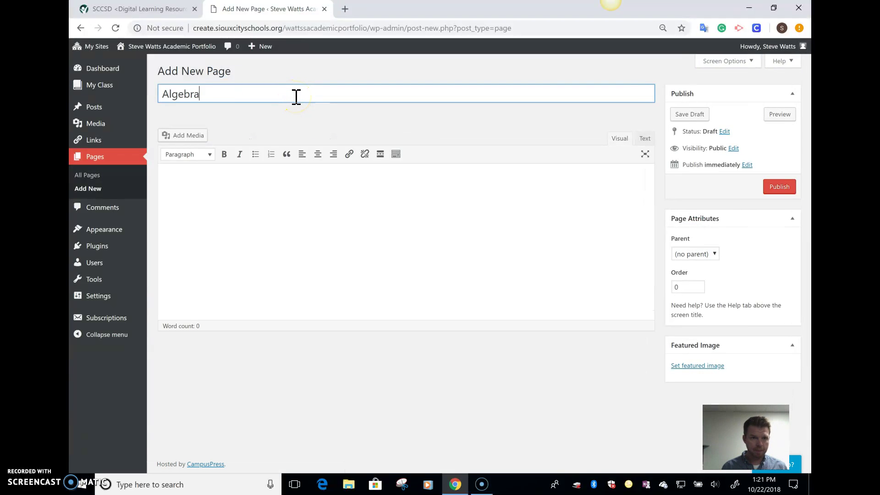
pyautogui.click(708, 253)
pyautogui.click(703, 287)
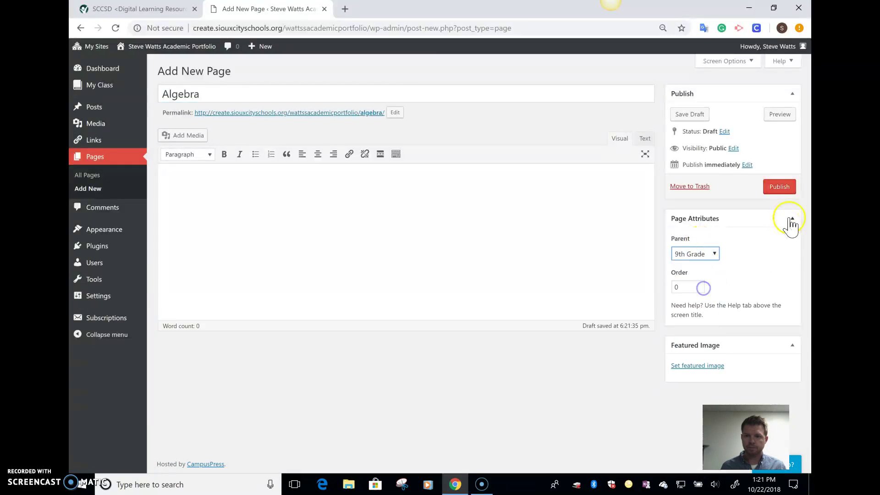
pyautogui.click(781, 188)
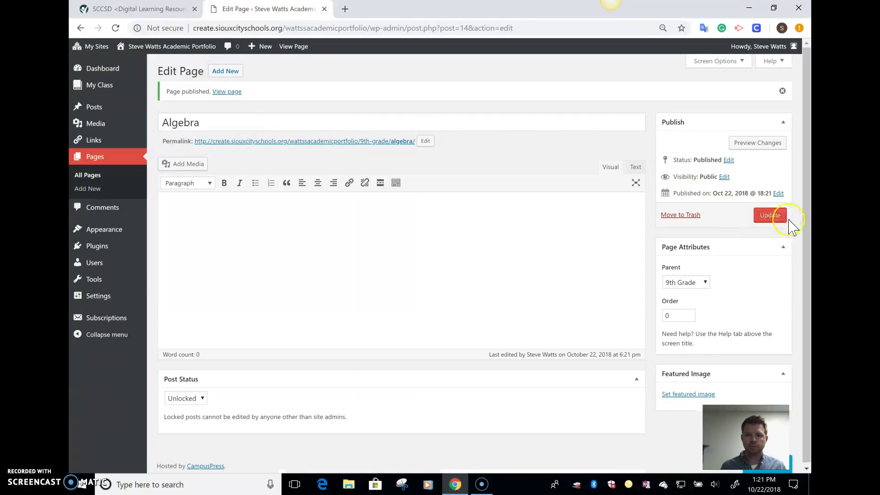
# Add a new page titled English I with 9th Grade as its parent and publish it.
pyautogui.click(225, 71)
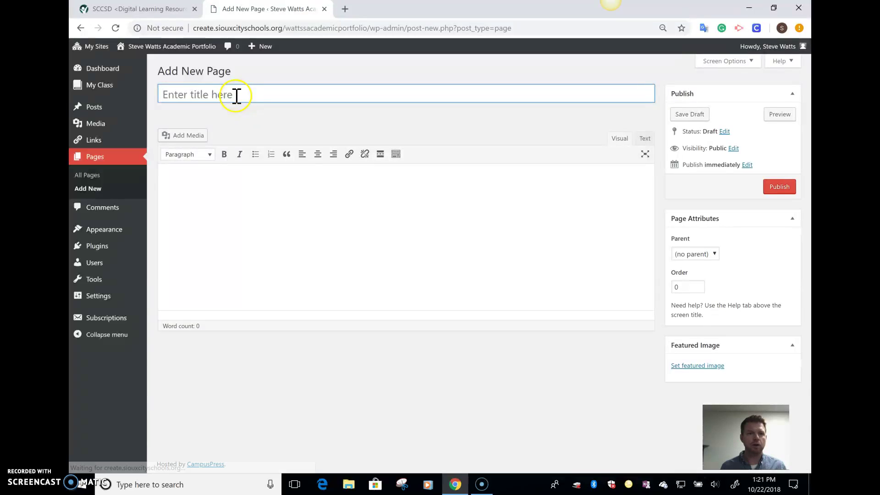
pyautogui.click(236, 95)
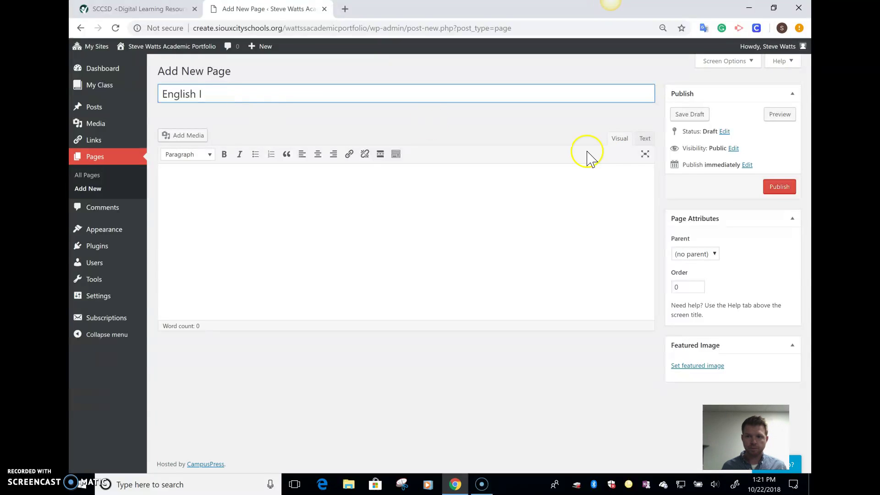
pyautogui.click(787, 192)
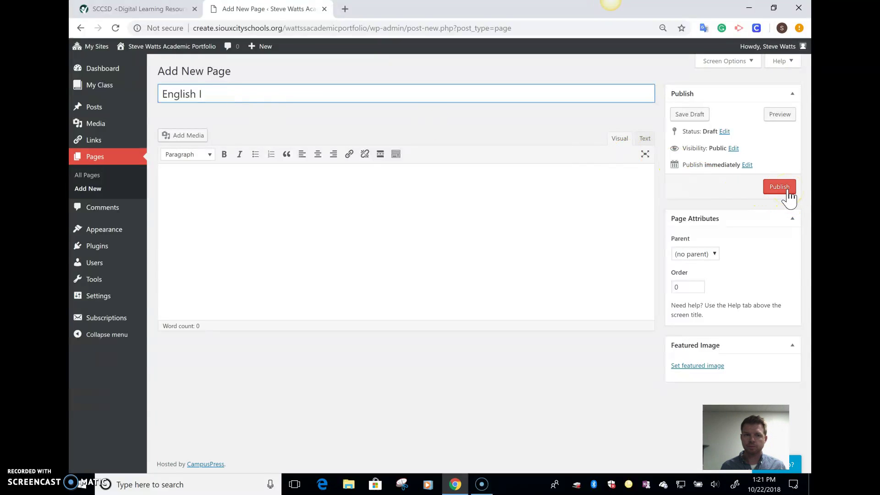
pyautogui.click(717, 253)
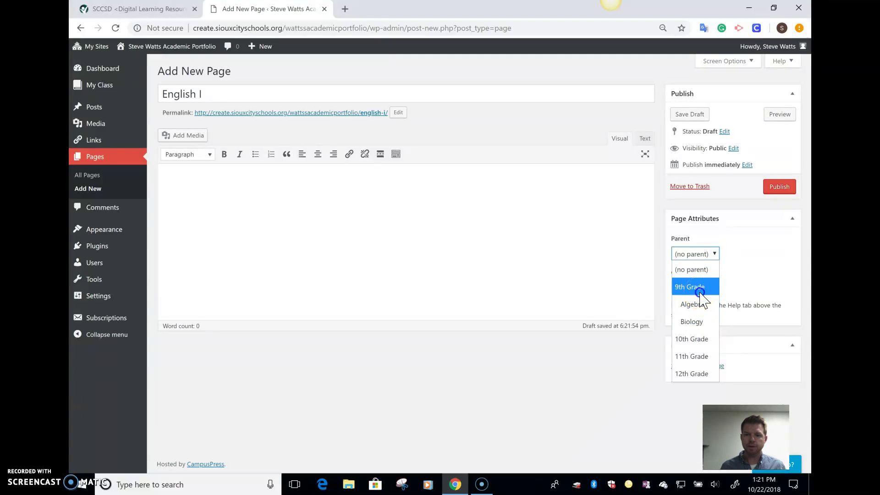
pyautogui.click(700, 293)
pyautogui.click(780, 194)
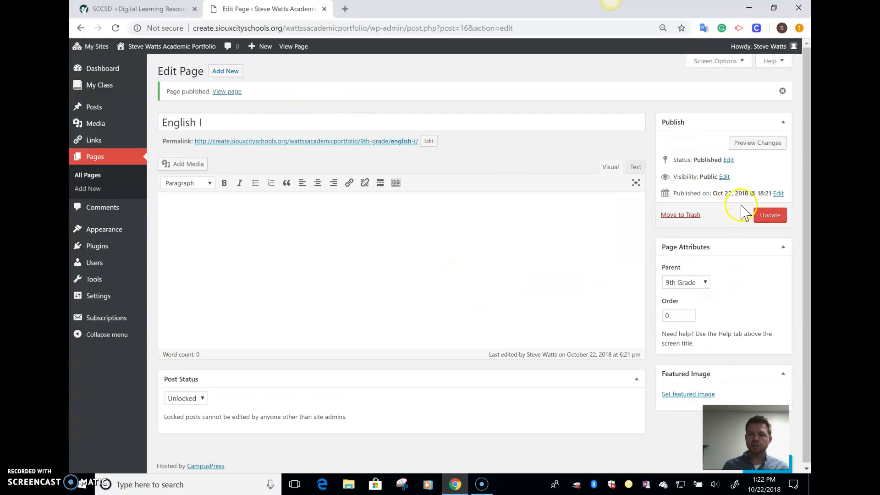
# Publish a new page titled Success Strategies, set its parent to 9th Grade and update it.
pyautogui.moveTo(205, 81)
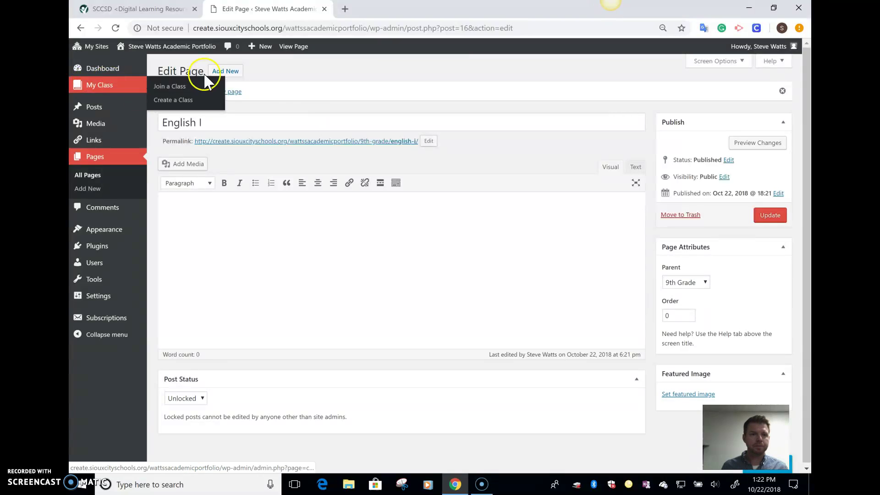
pyautogui.click(227, 72)
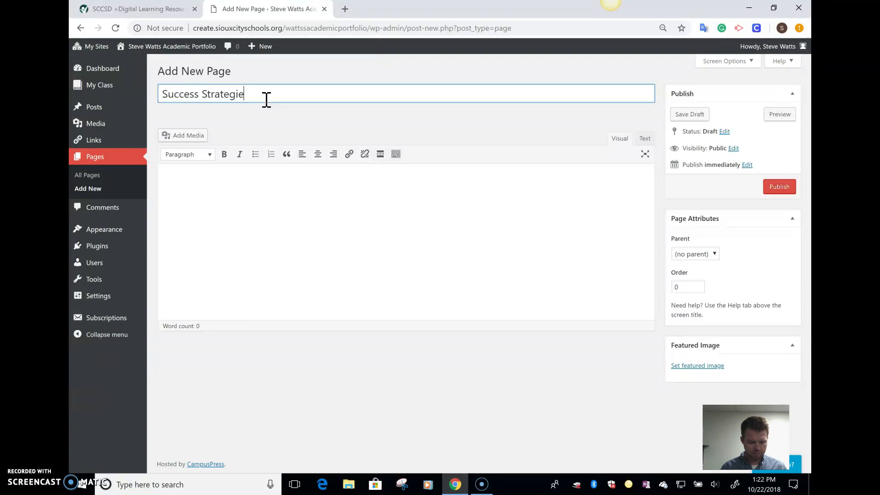
pyautogui.click(779, 188)
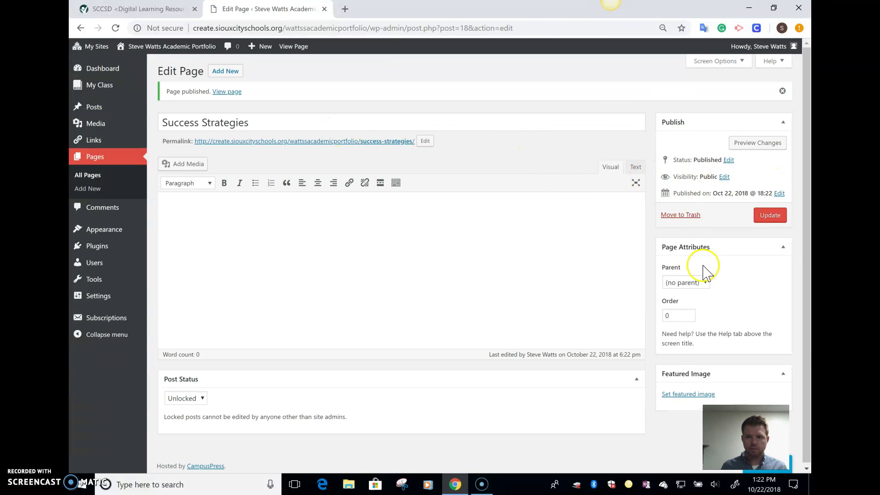
pyautogui.click(706, 282)
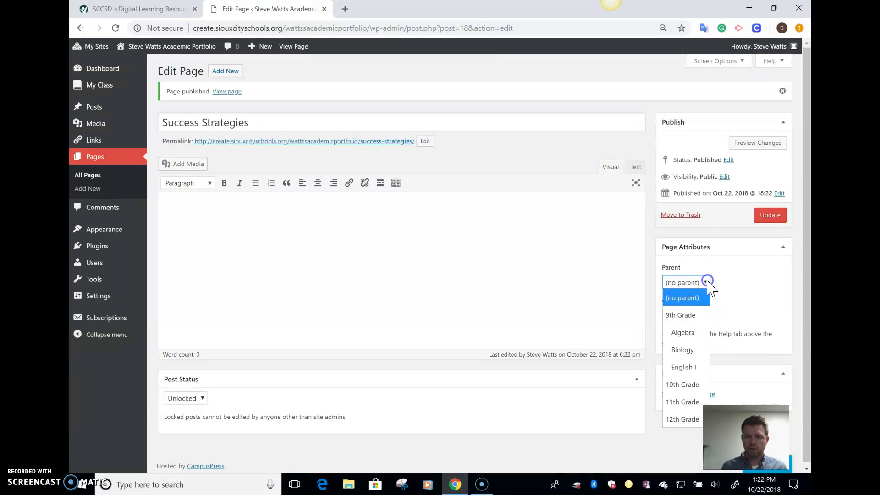
pyautogui.click(691, 316)
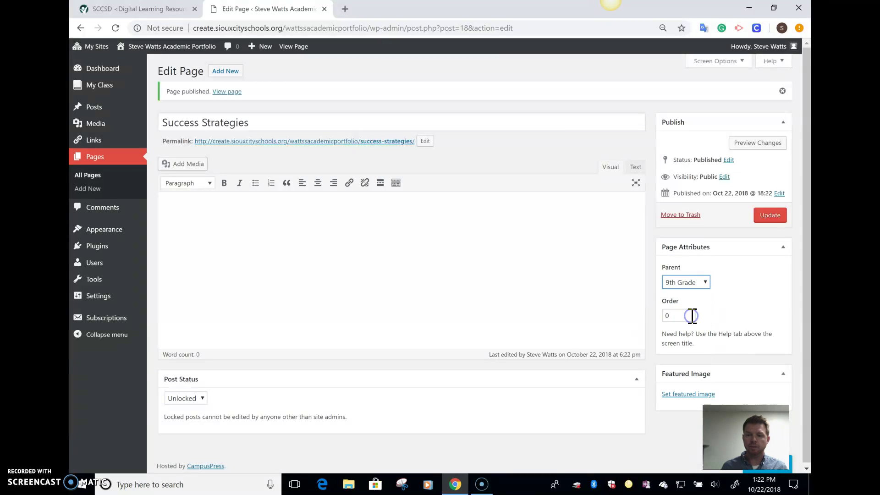
pyautogui.click(771, 217)
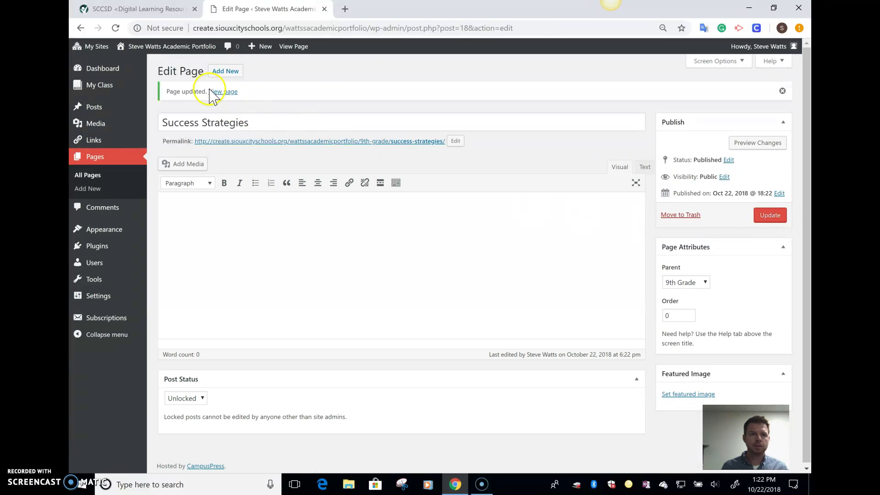
# Visit the site to check the course subpages listed under 9th Grade in its navigation and return to the dashboard.
pyautogui.moveTo(164, 47)
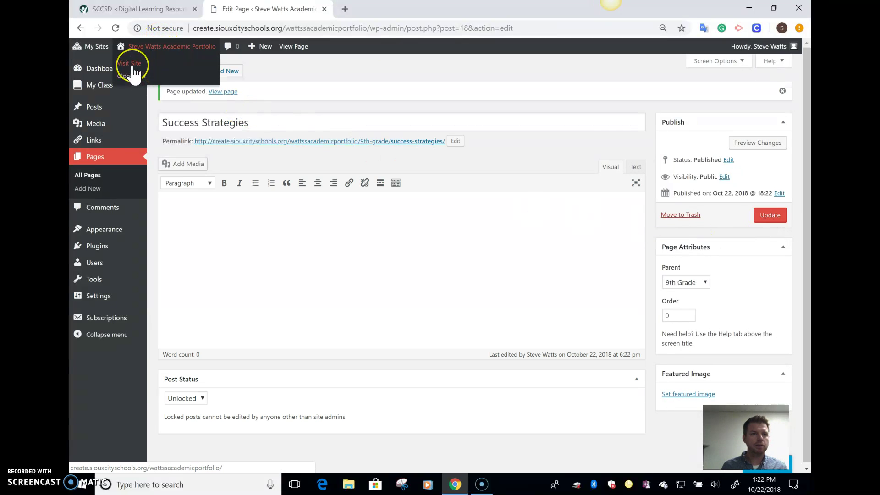
pyautogui.click(133, 65)
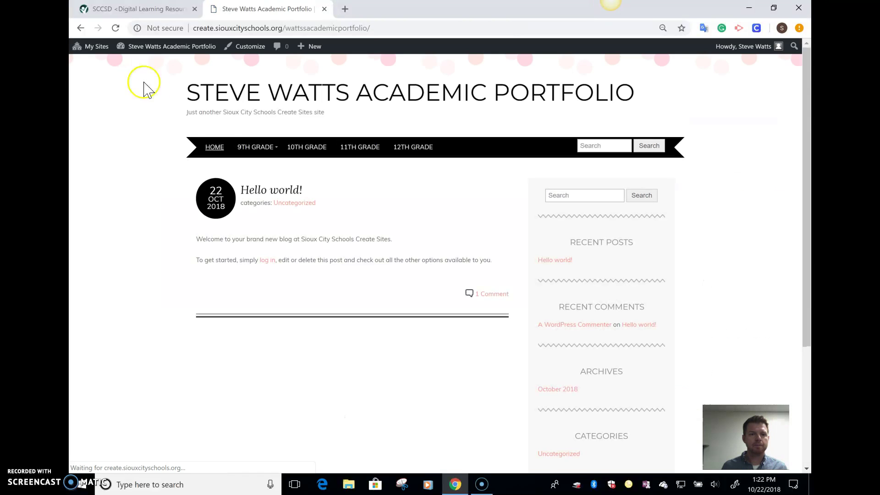
pyautogui.moveTo(256, 147)
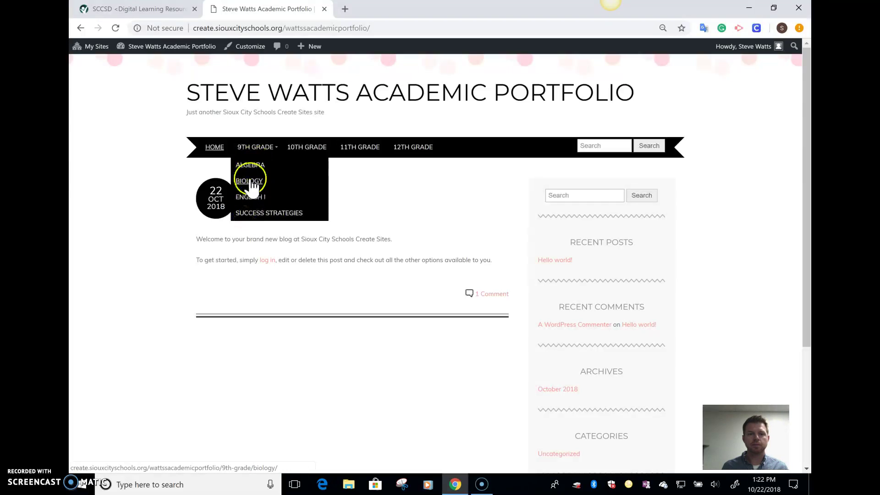
pyautogui.moveTo(174, 49)
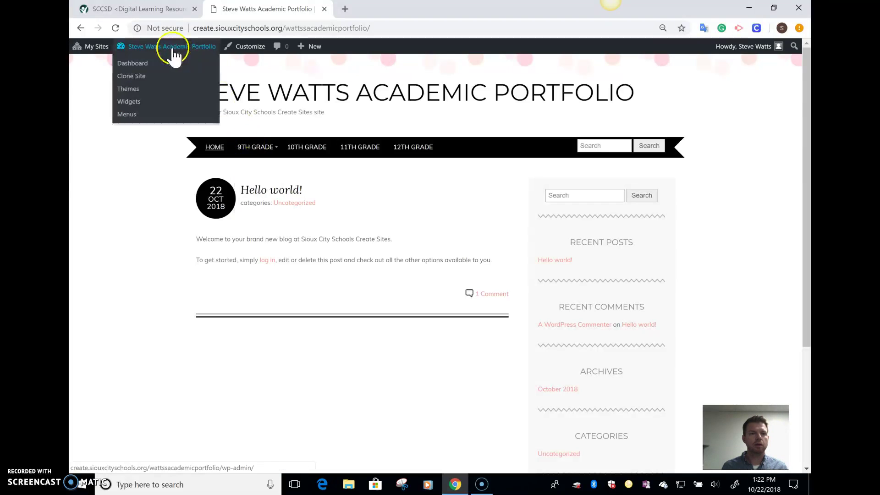
pyautogui.click(133, 65)
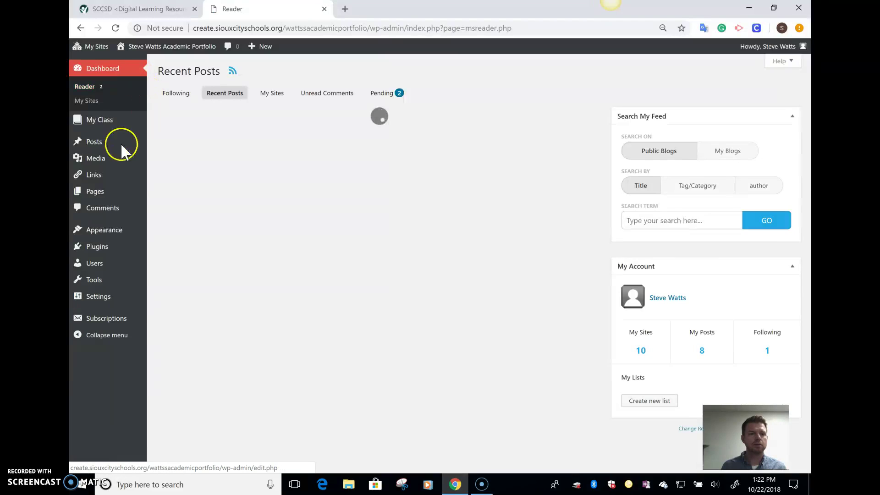
# Add a new page titled Quarter1 with Algebra as its parent and publish it.
pyautogui.moveTo(100, 160)
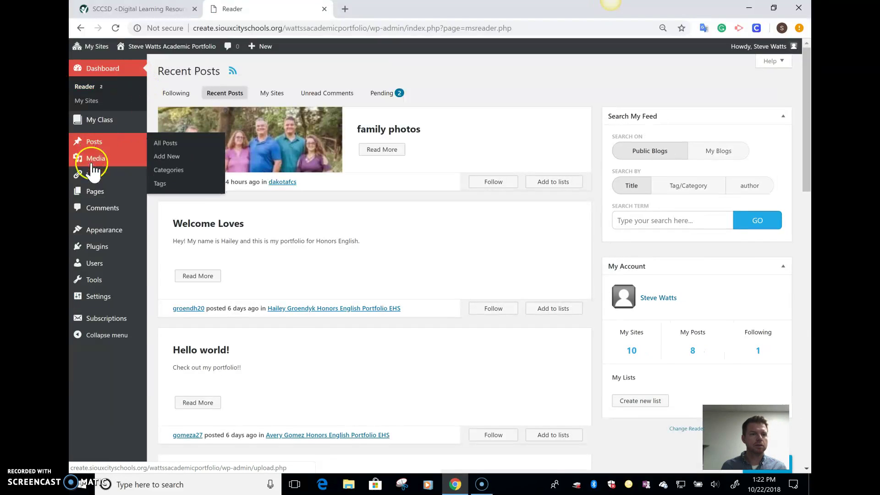
pyautogui.click(90, 197)
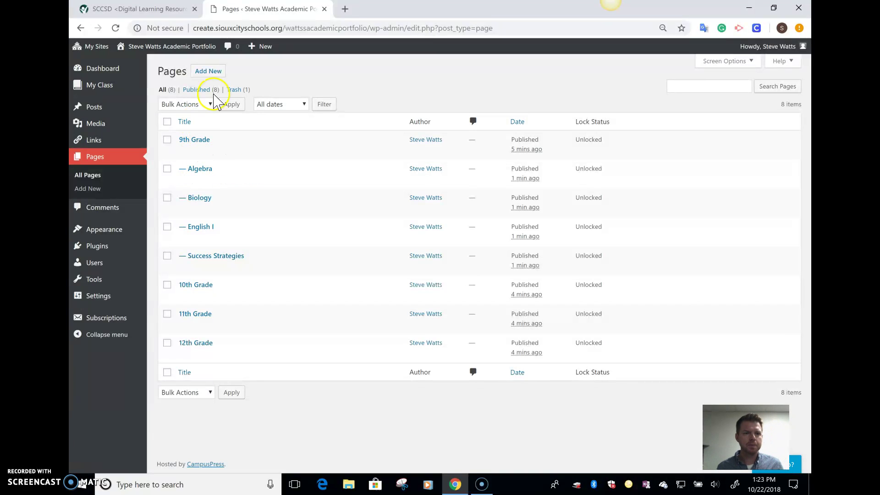
pyautogui.click(220, 76)
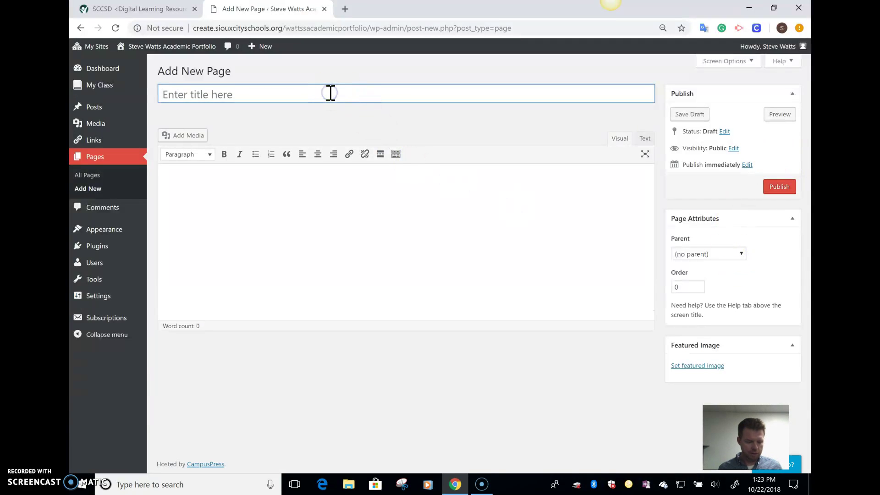
pyautogui.write('Q')
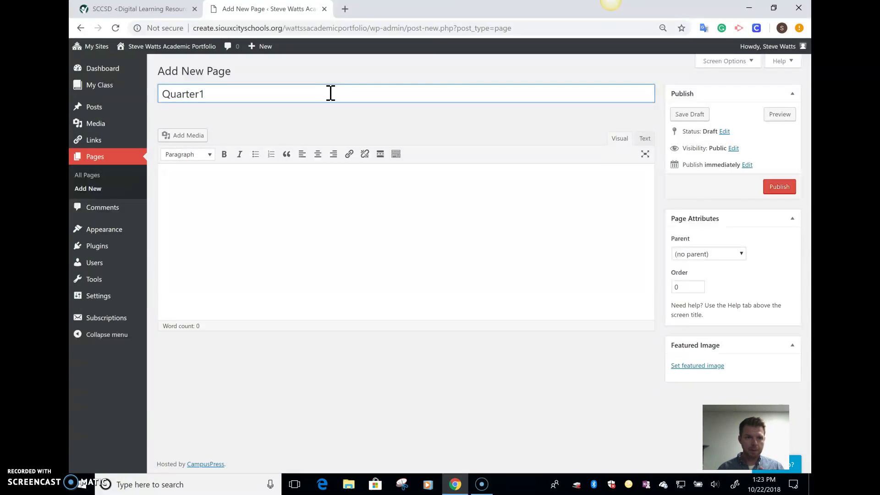
pyautogui.write('uarter1')
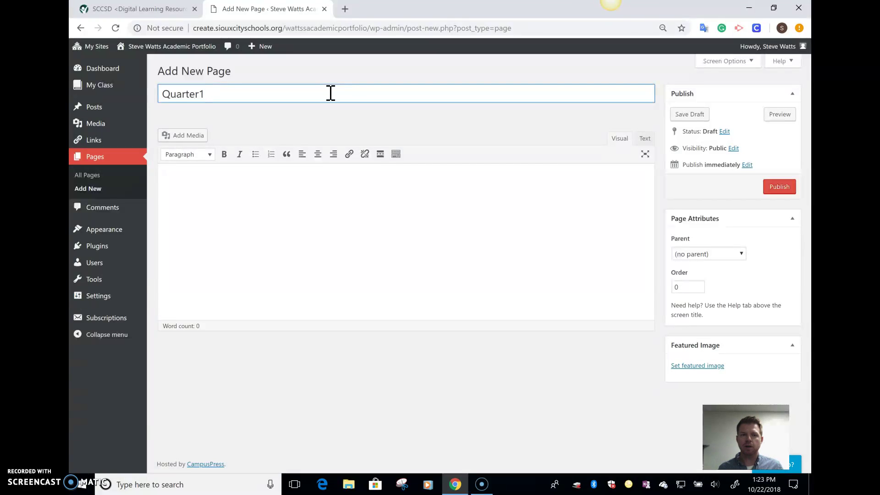
pyautogui.click(726, 254)
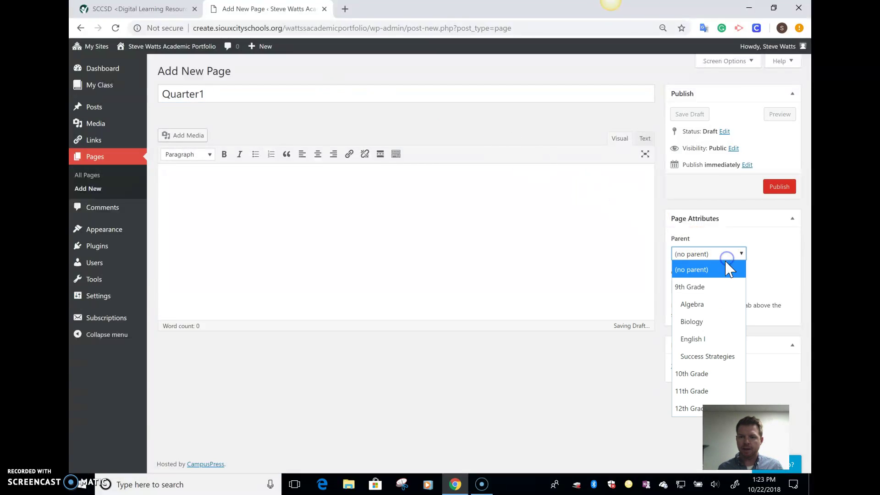
pyautogui.click(695, 304)
pyautogui.click(779, 191)
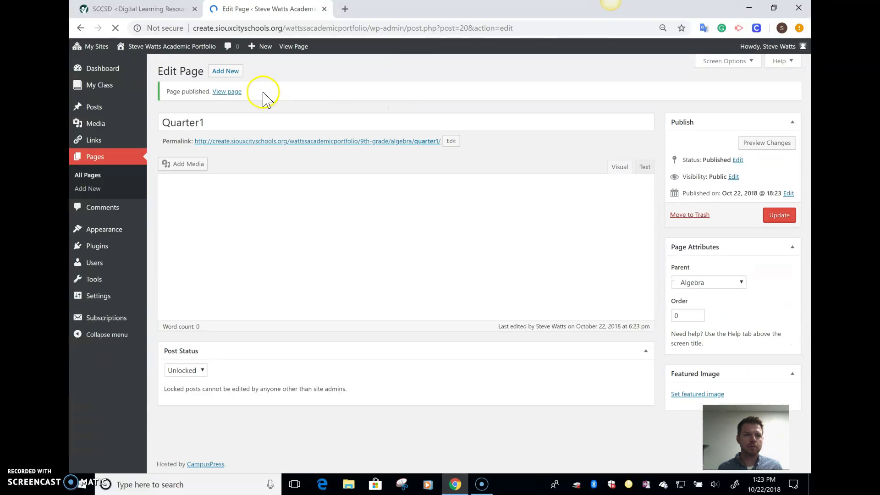
# Add a new page titled Quarter 2 with Algebra as its parent and publish it.
pyautogui.click(233, 76)
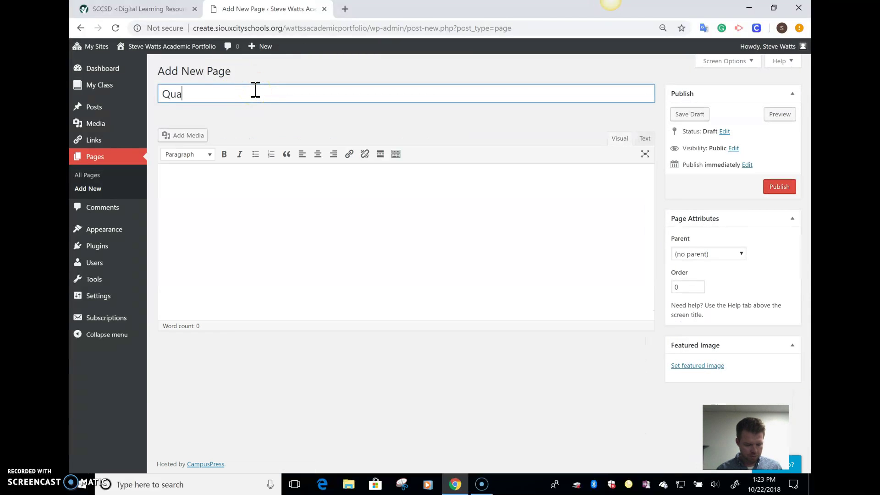
pyautogui.write('Quarter 2')
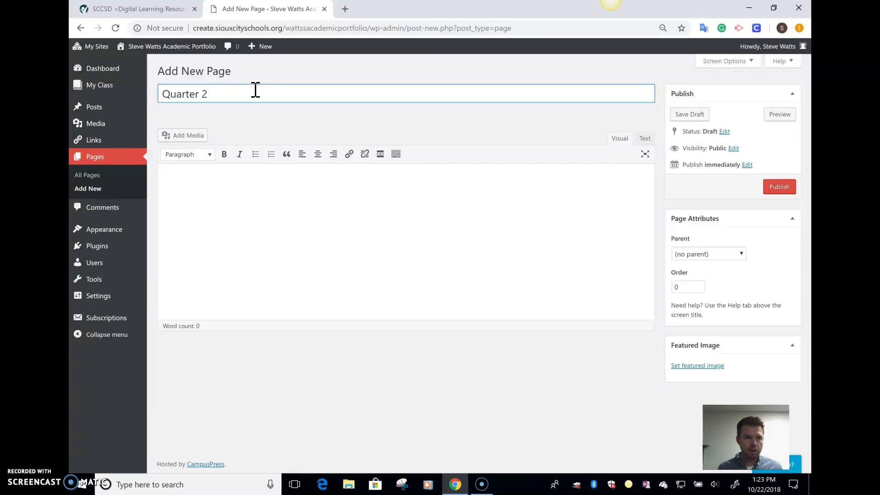
pyautogui.click(782, 190)
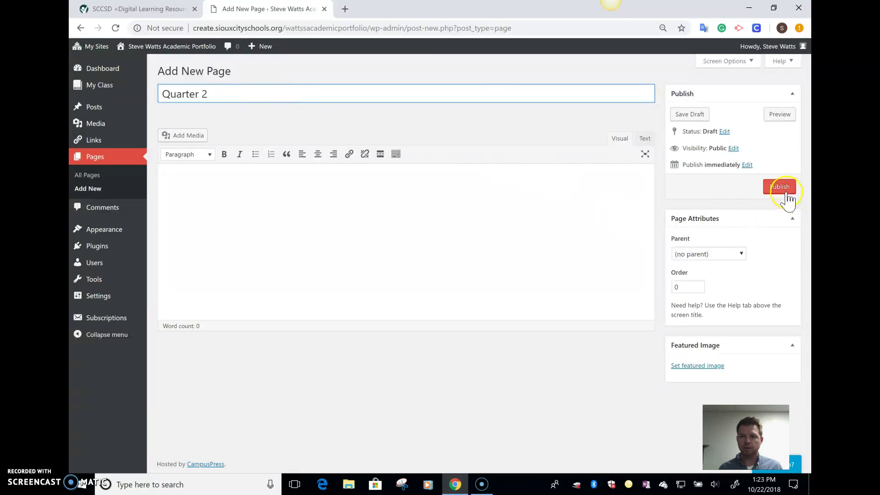
pyautogui.click(738, 255)
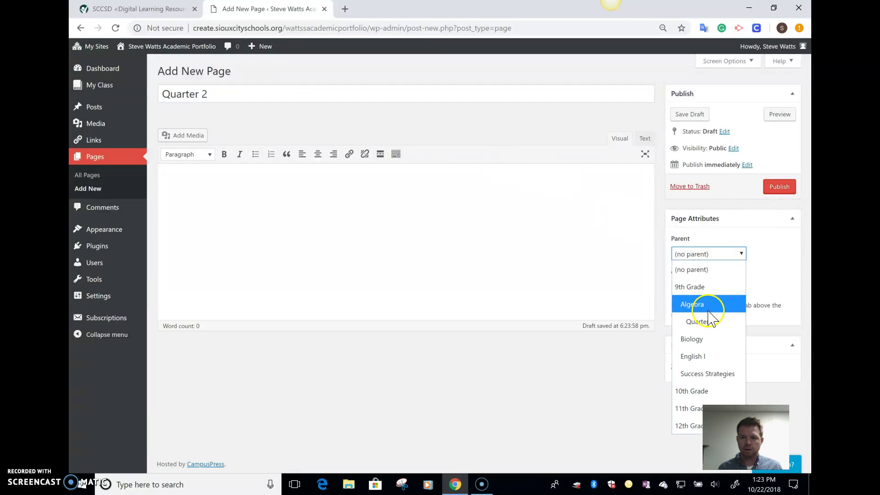
pyautogui.click(701, 304)
pyautogui.click(777, 187)
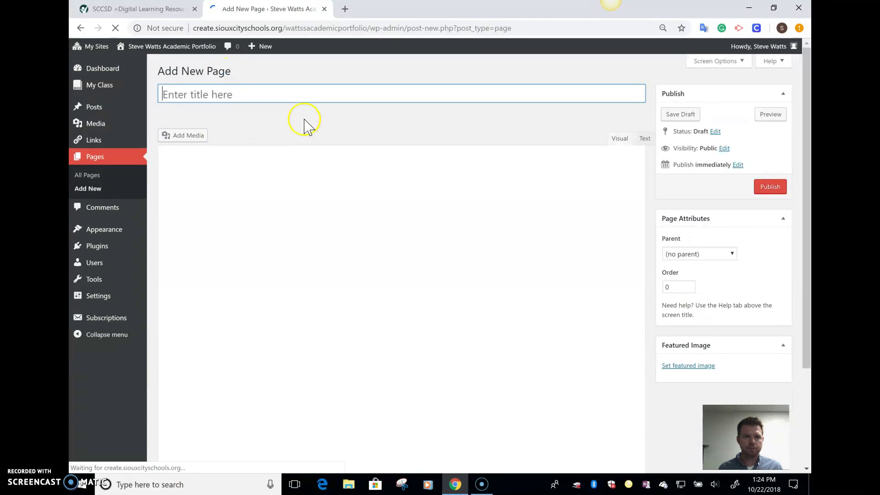
# Title the new page Quarter 3, set its parent to Algebra and publish it.
pyautogui.write('Quarter 3')
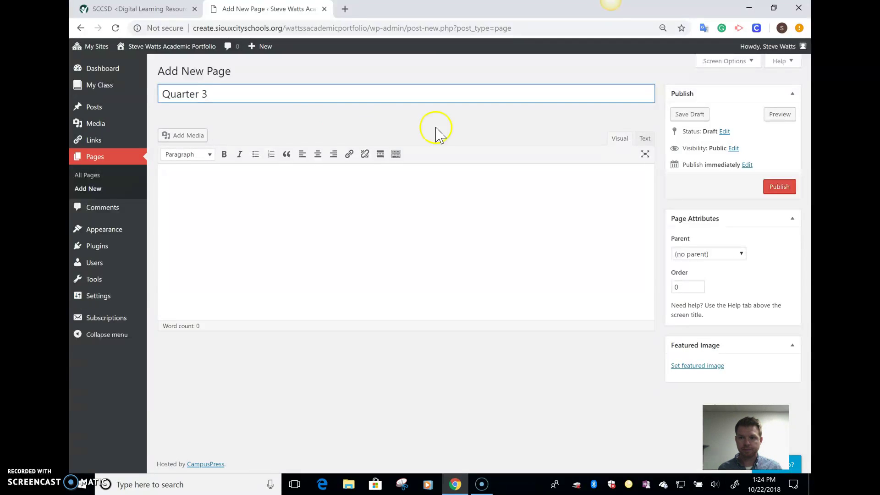
pyautogui.click(721, 254)
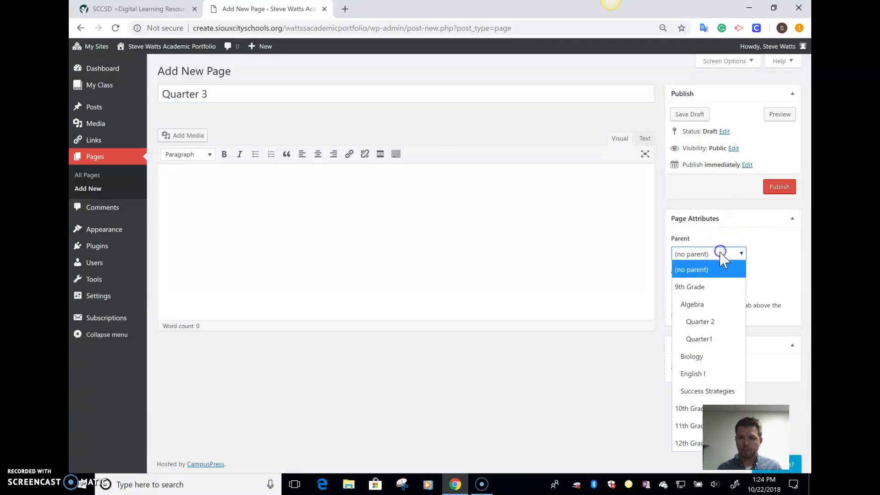
pyautogui.click(694, 305)
pyautogui.click(779, 187)
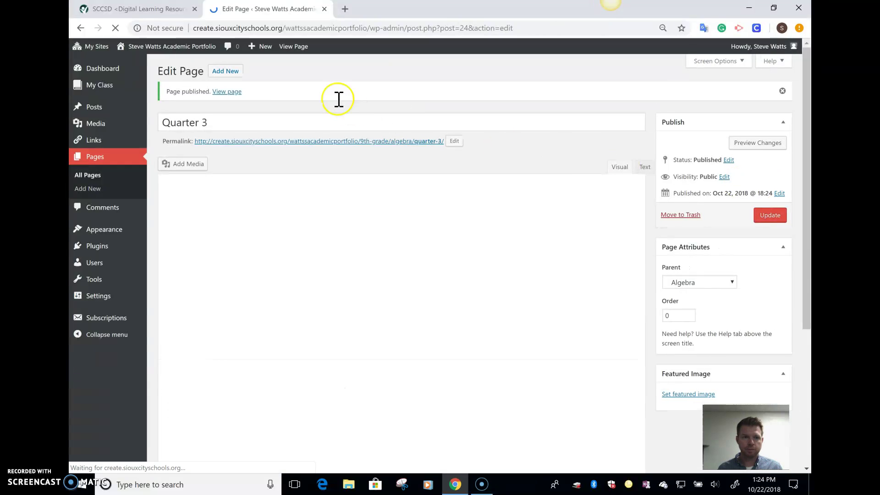
# Add a new page titled Quarter 4 with Algebra as its parent and publish it.
pyautogui.click(226, 72)
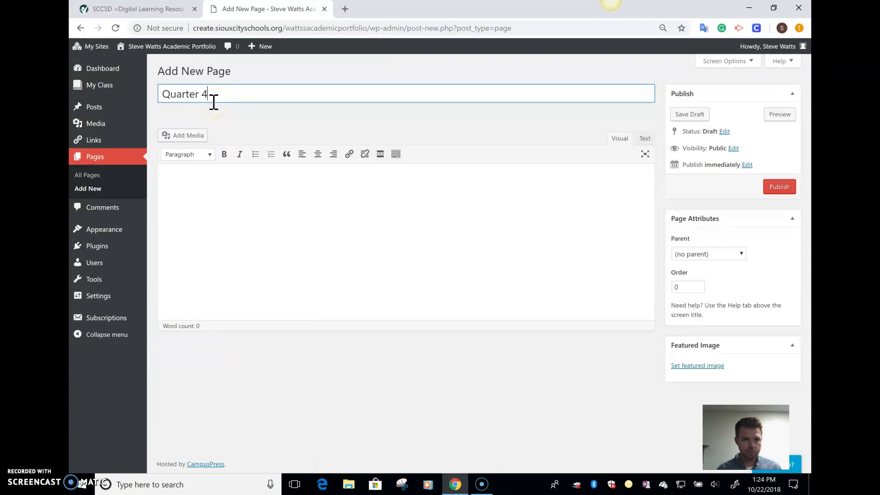
pyautogui.click(785, 191)
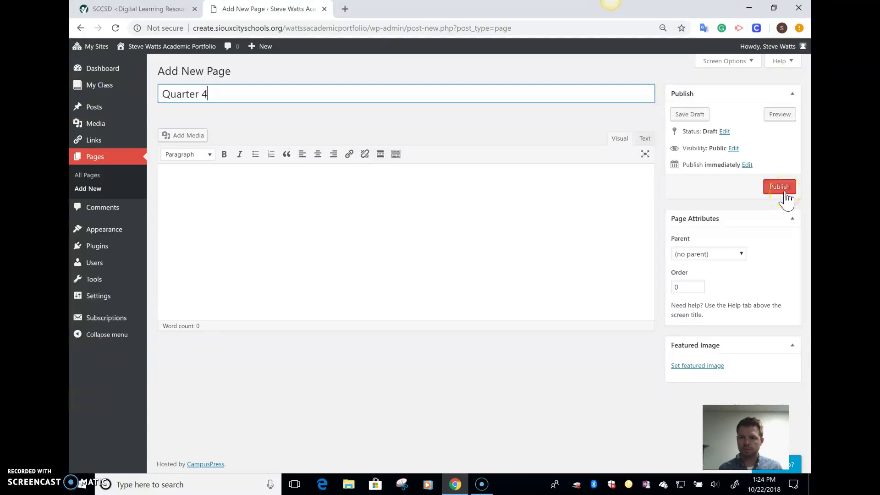
pyautogui.click(738, 255)
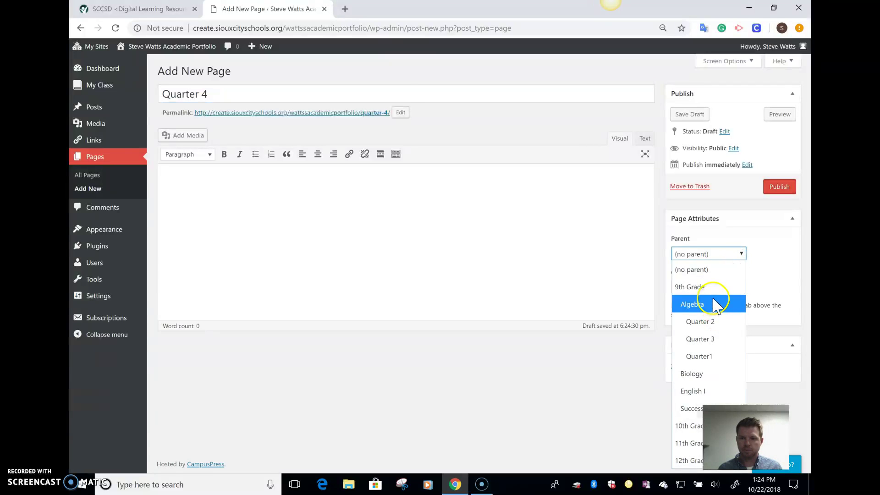
pyautogui.click(713, 304)
pyautogui.click(784, 189)
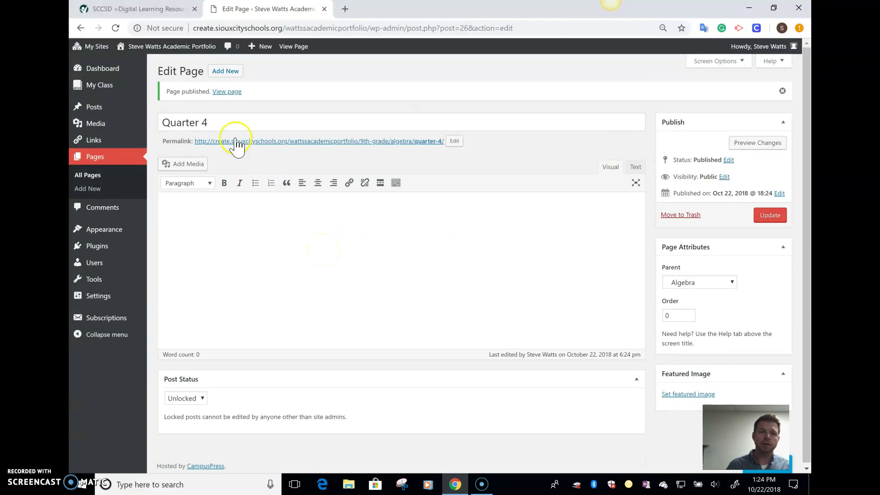
# Visit the site to check the quarter pages listed under Algebra in its navigation and return to the dashboard.
pyautogui.moveTo(200, 57)
pyautogui.click(126, 64)
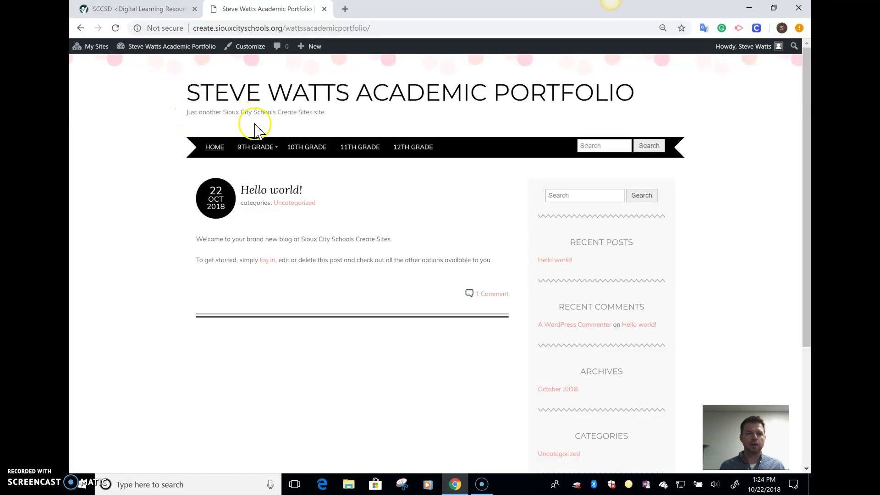
pyautogui.moveTo(261, 153)
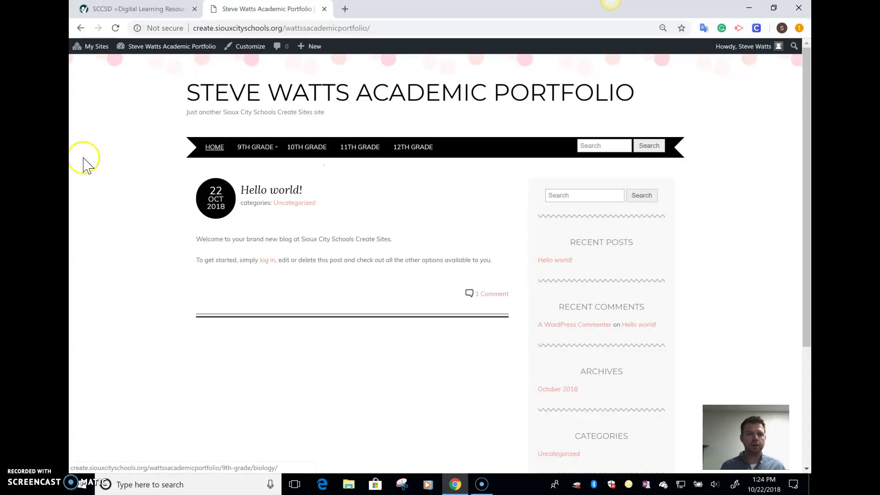
pyautogui.moveTo(108, 54)
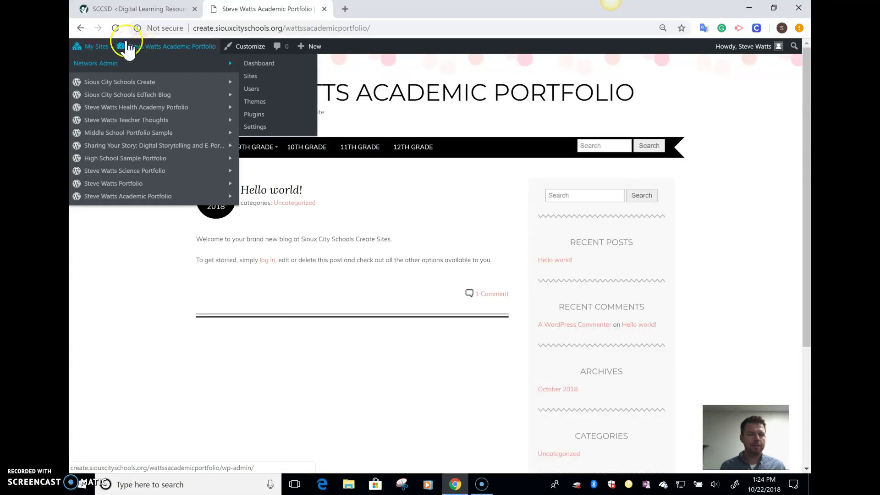
pyautogui.moveTo(158, 47)
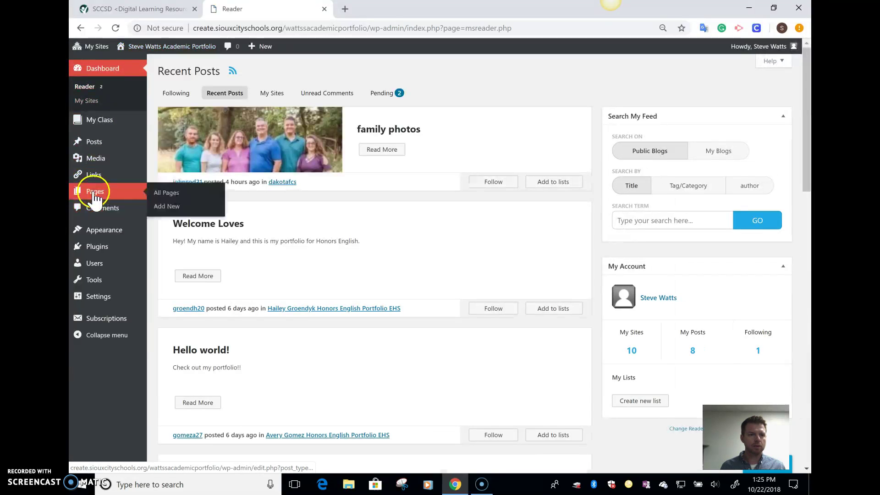
# Open the list of all pages and use Quick Edit to set the order of Quarter1 to 1.
pyautogui.click(93, 191)
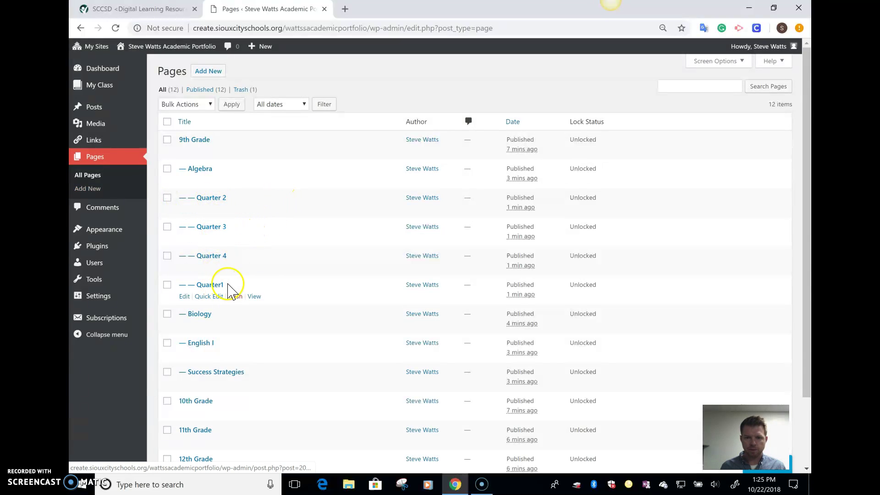
pyautogui.click(207, 298)
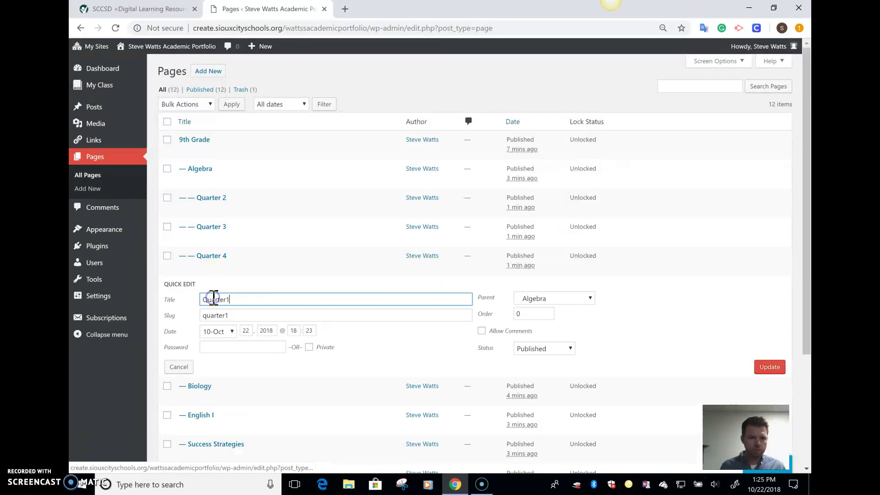
pyautogui.click(543, 315)
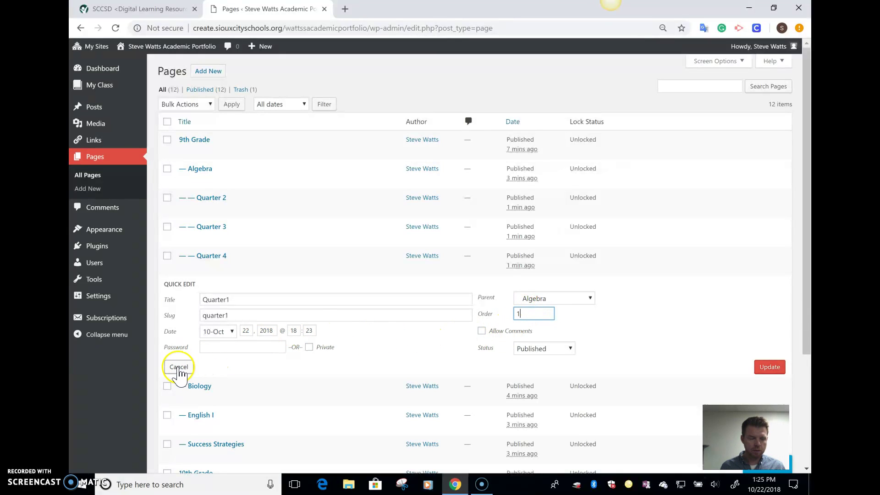
pyautogui.click(762, 367)
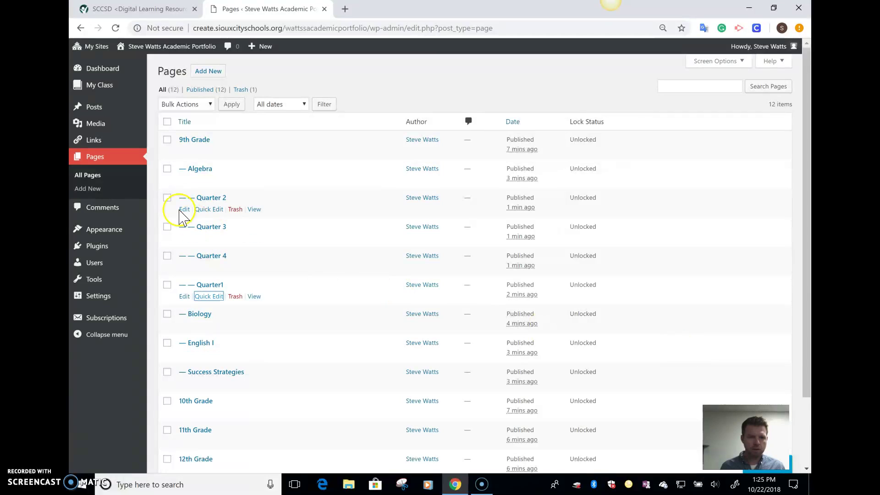
# Quick-edit the Quarter 2 page under Algebra to set its order to 2 and update it.
pyautogui.click(209, 209)
pyautogui.click(531, 226)
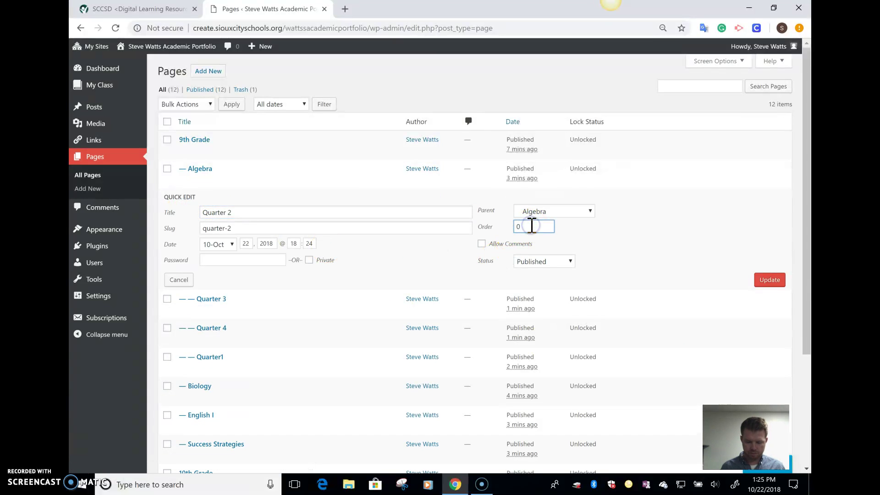
pyautogui.write('2')
pyautogui.click(770, 281)
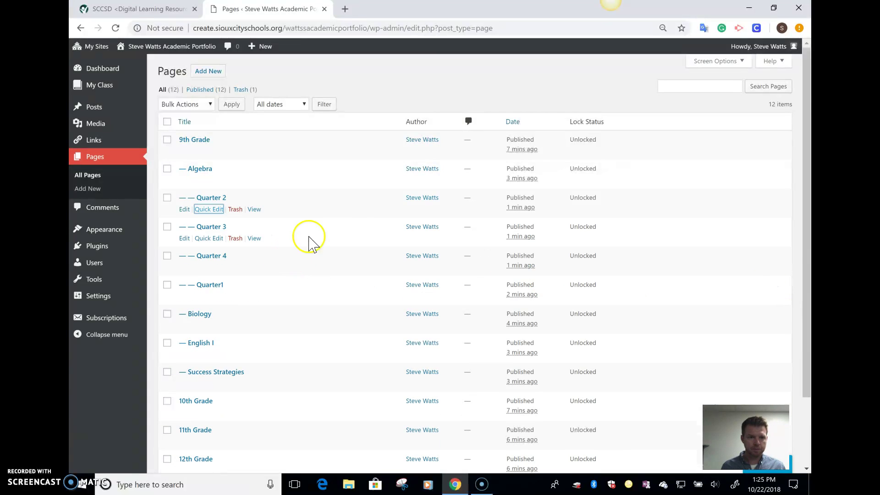
# Quick-edit the Quarter 3 page under Algebra to set its order to 3 and update it.
pyautogui.click(209, 238)
pyautogui.click(534, 256)
pyautogui.press('BackSpace')
pyautogui.write('3')
pyautogui.click(769, 308)
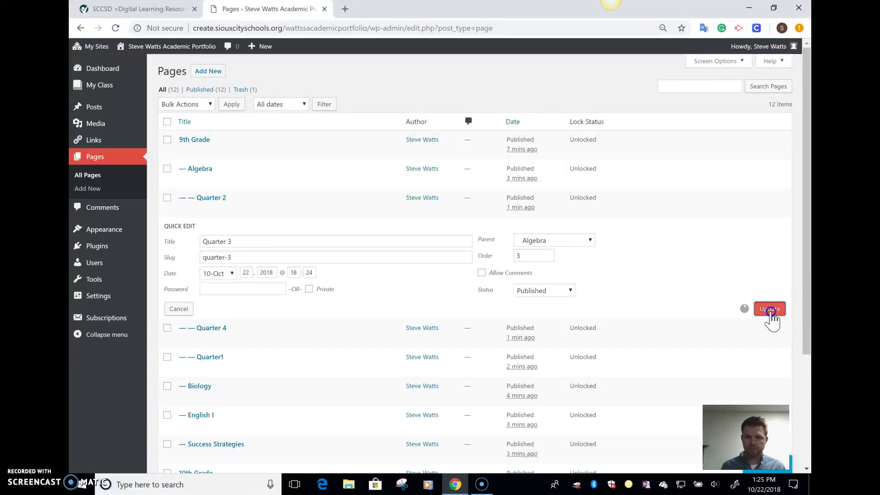
# Quick-edit the order of the Quarter 4 page so it follows Quarter 3 under Algebra, and update it.
pyautogui.click(206, 267)
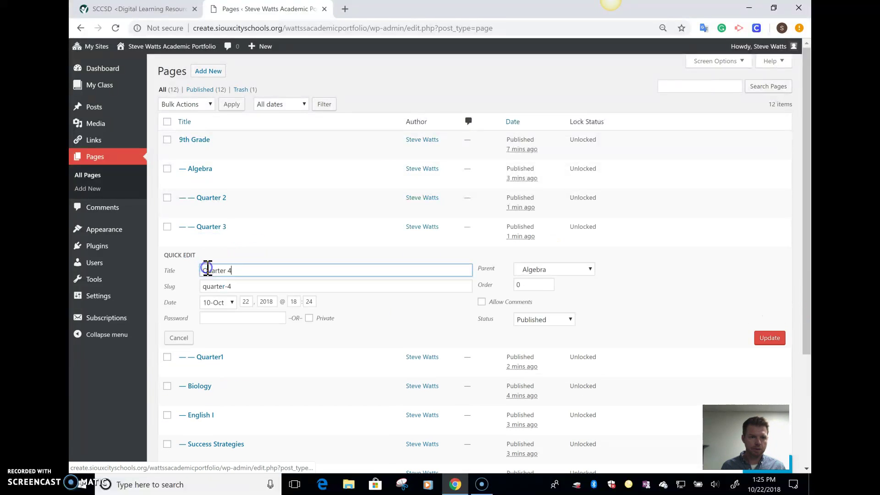
pyautogui.click(538, 284)
pyautogui.press('BackSpace')
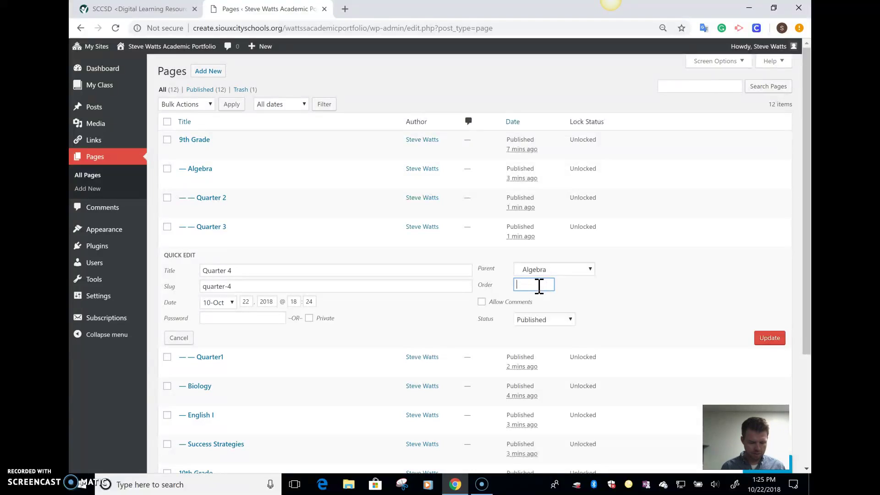
pyautogui.click(769, 338)
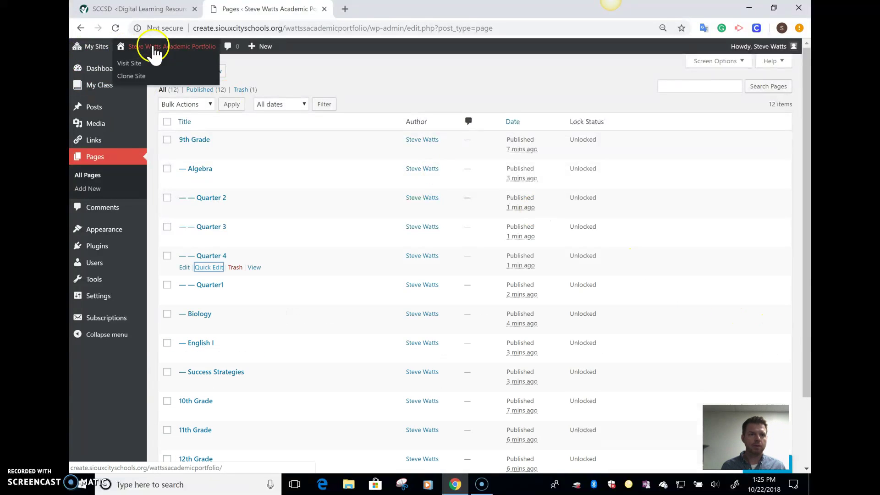
# Visit the site to check the order of the quarter pages under Algebra and view the Quarter1 page.
pyautogui.click(131, 64)
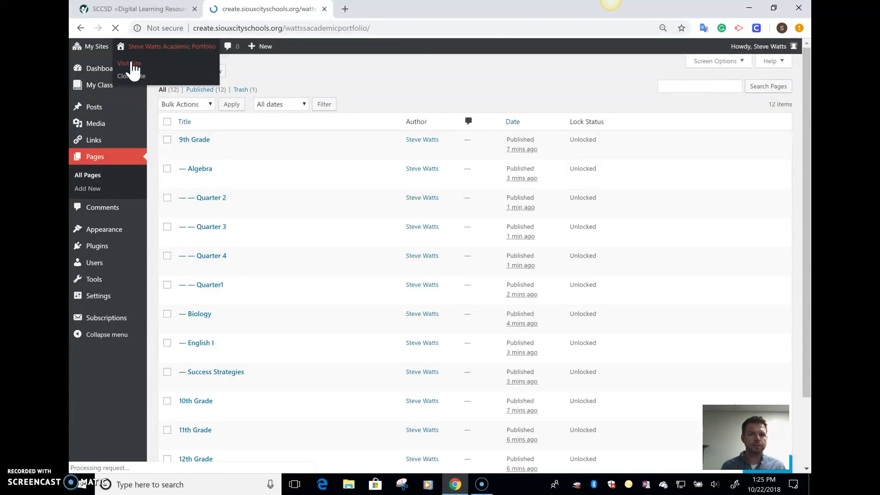
pyautogui.moveTo(261, 143)
pyautogui.moveTo(255, 165)
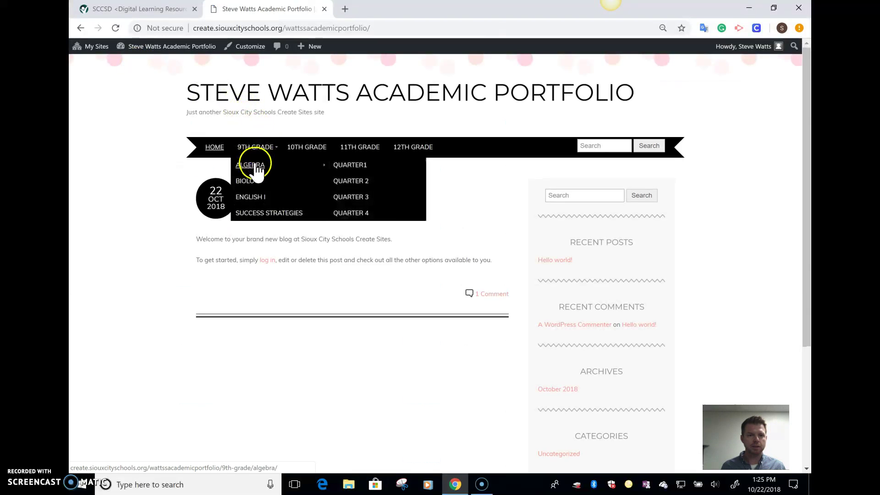
pyautogui.click(349, 166)
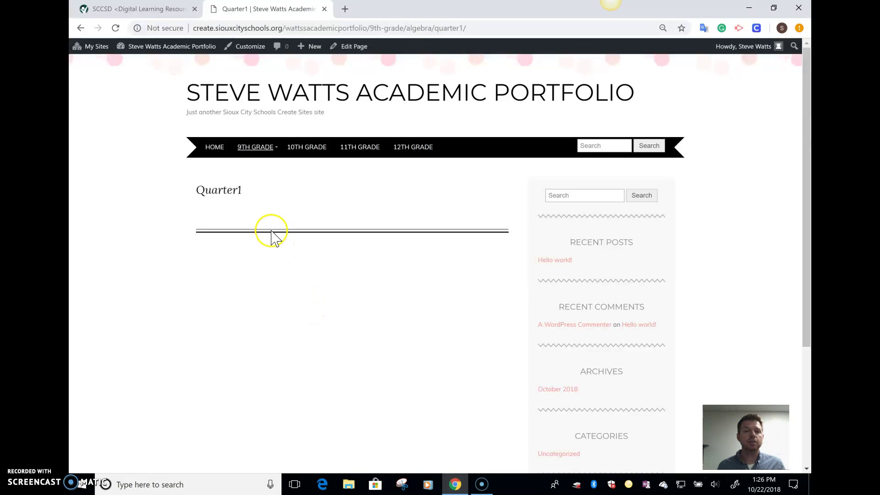
pyautogui.moveTo(263, 154)
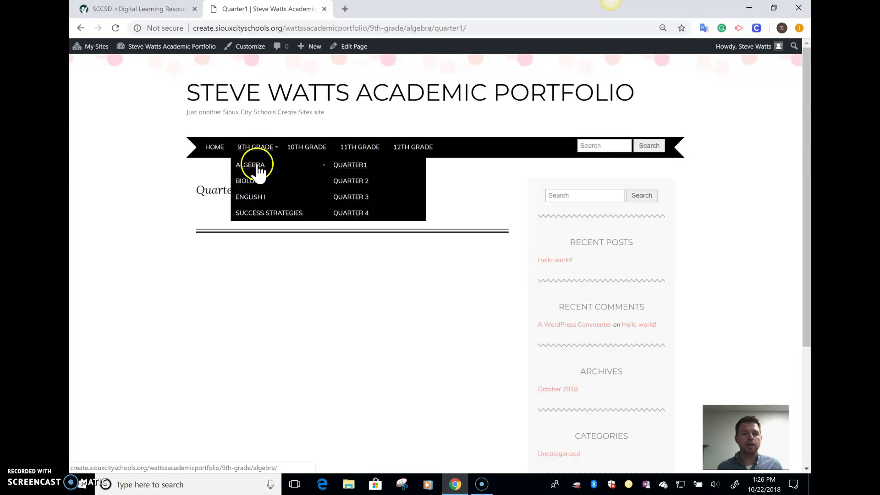
pyautogui.moveTo(251, 170)
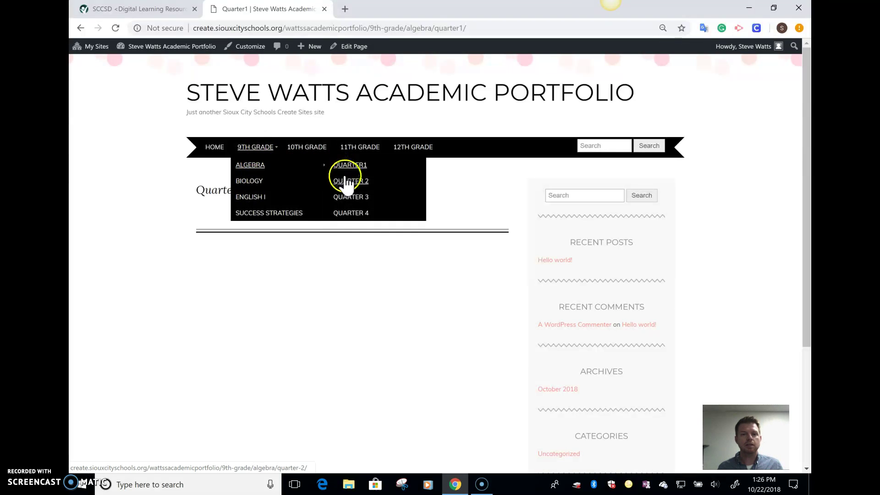